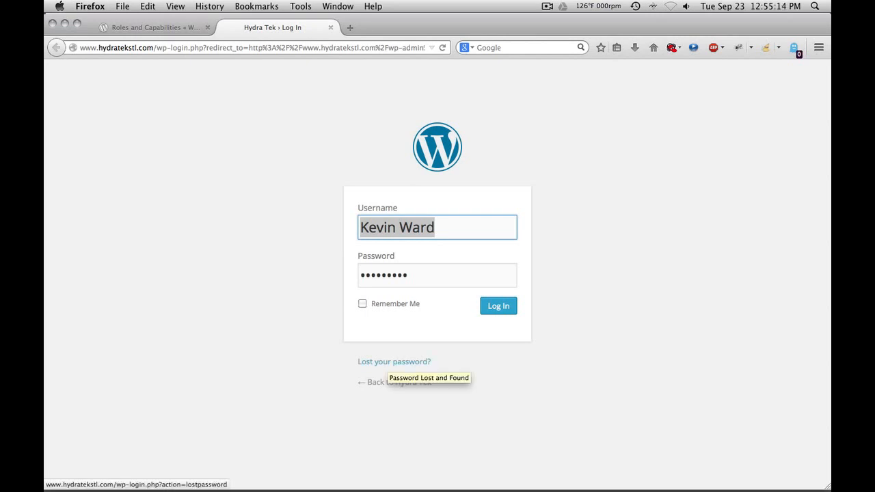
# Step: Check the lost-password page, go back to the login form, and sign in to the Hydra Tek admin
pyautogui.click(394, 361)
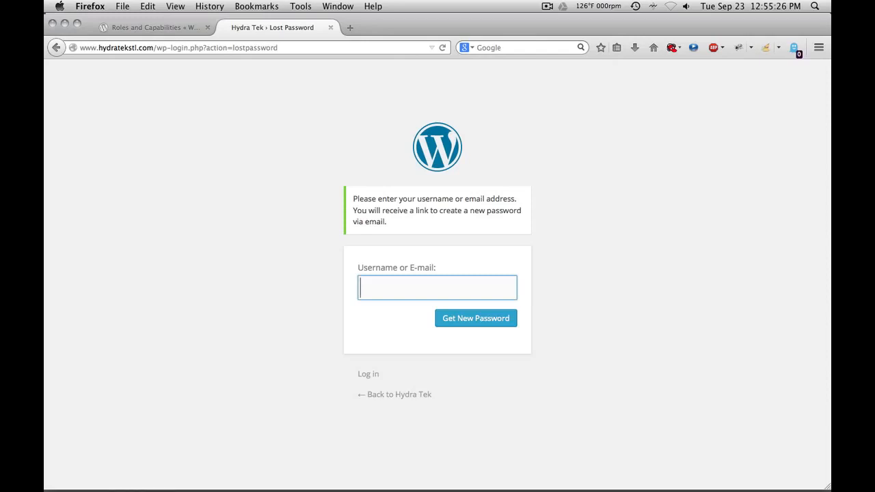
pyautogui.click(368, 375)
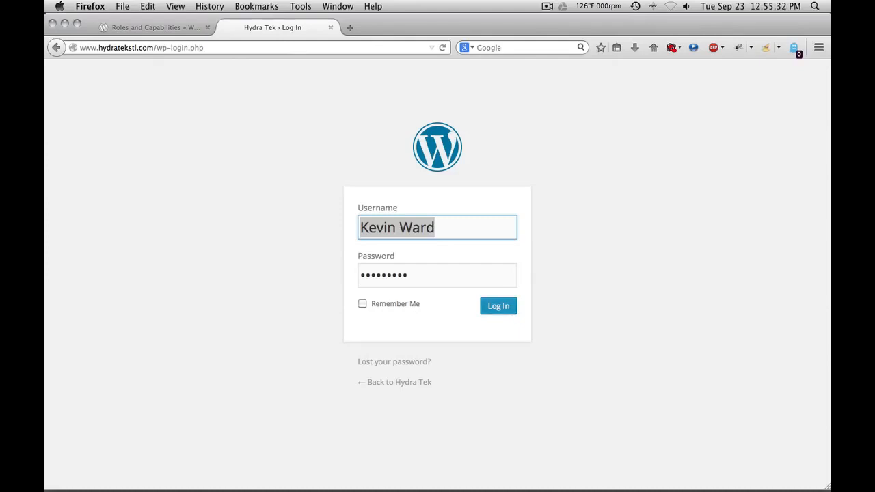
pyautogui.click(498, 306)
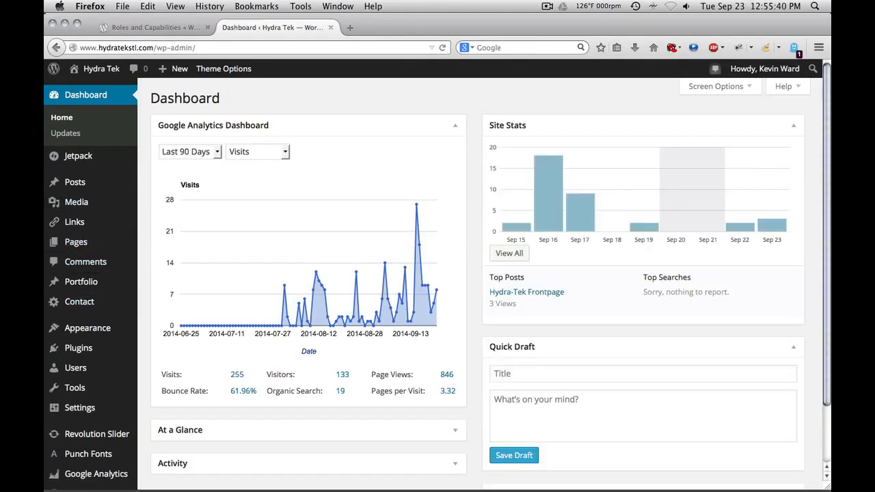
# Step: Scroll through the Hydra Tek Dashboard's Google Analytics and Site Stats panels, then back to the top
pyautogui.moveTo(582, 205)
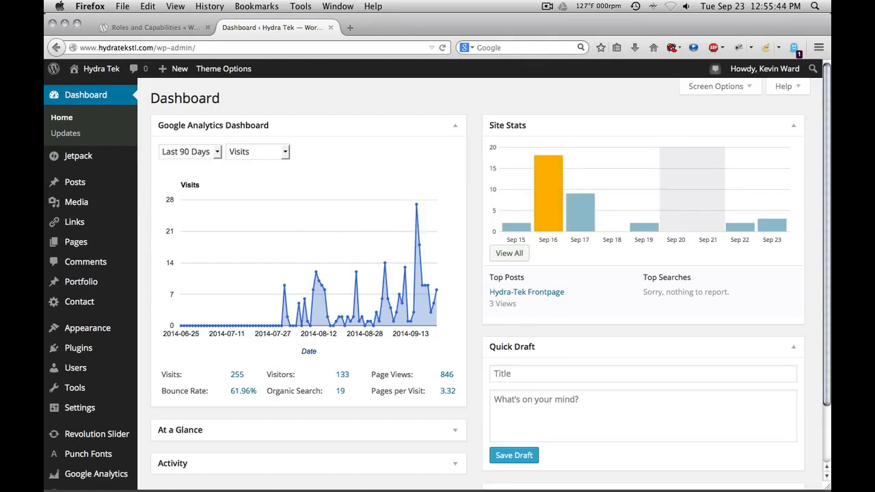
pyautogui.scroll(-3, 438, 274)
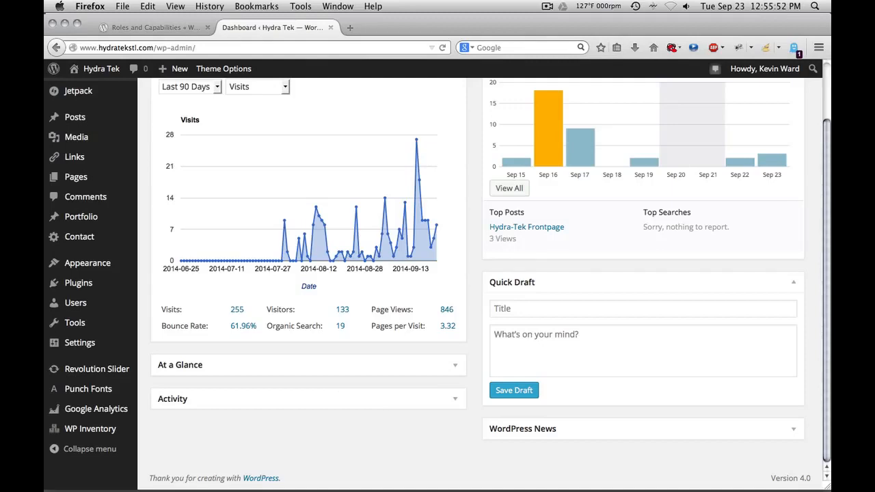
pyautogui.scroll(2, 437, 281)
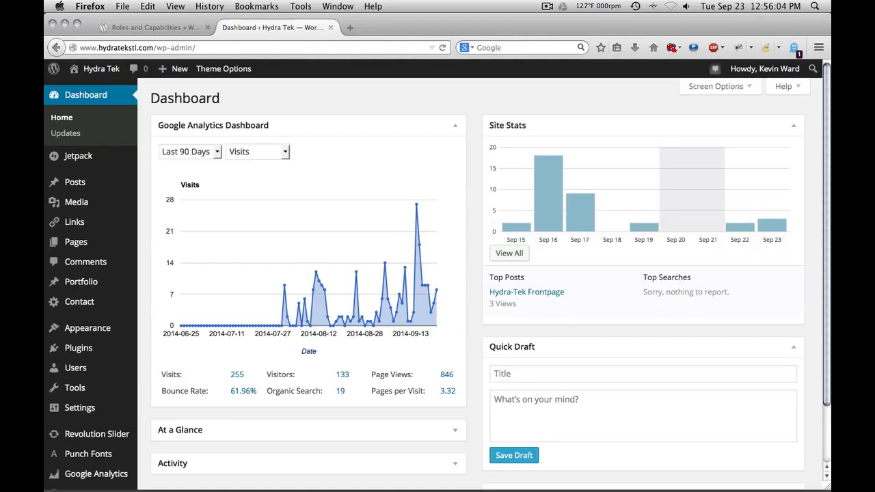
pyautogui.moveTo(75, 182)
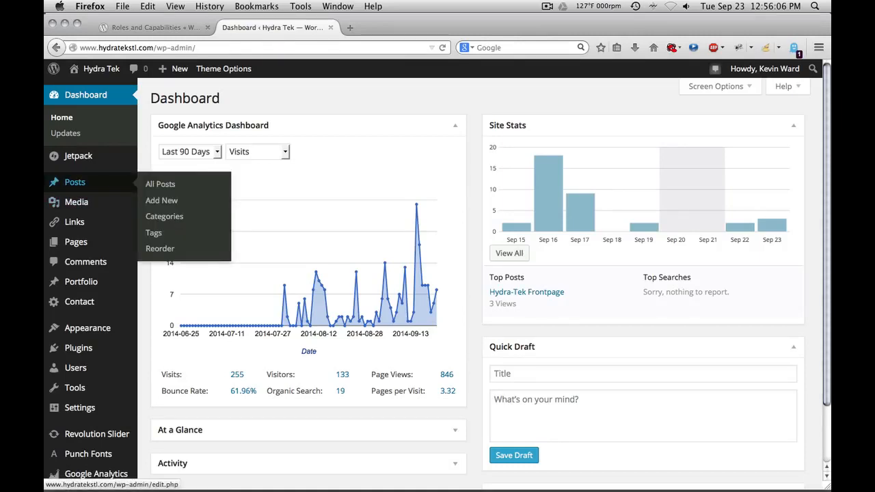
pyautogui.scroll(-1, 75, 158)
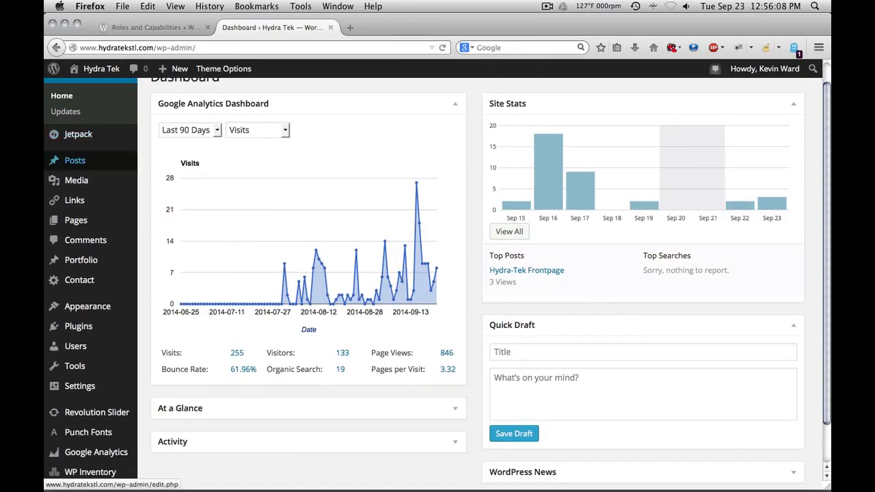
pyautogui.scroll(-2, 75, 266)
pyautogui.moveTo(82, 263)
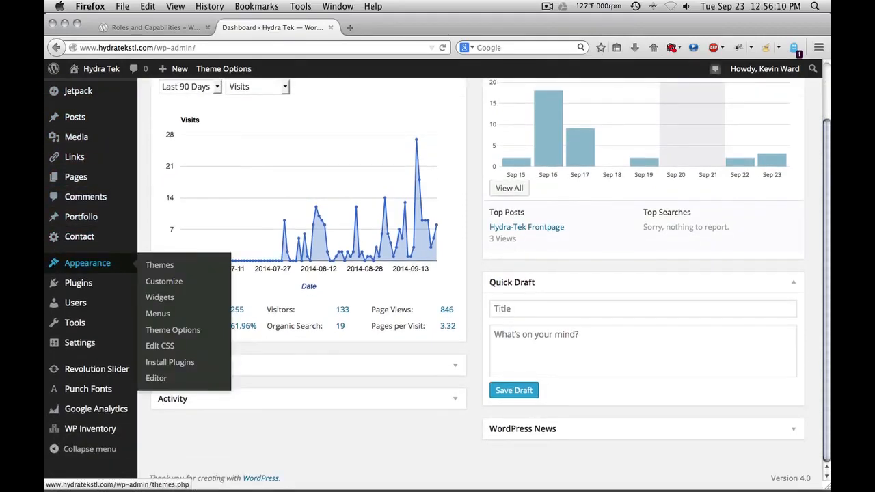
pyautogui.moveTo(80, 342)
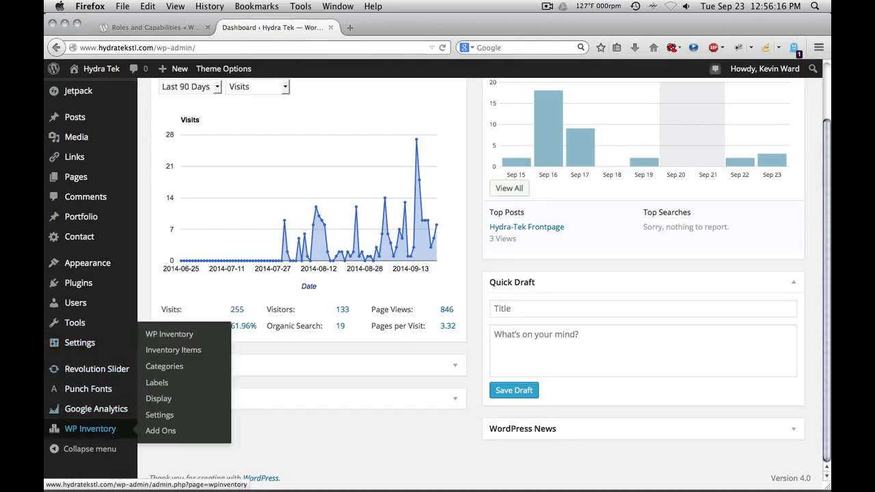
pyautogui.moveTo(96, 409)
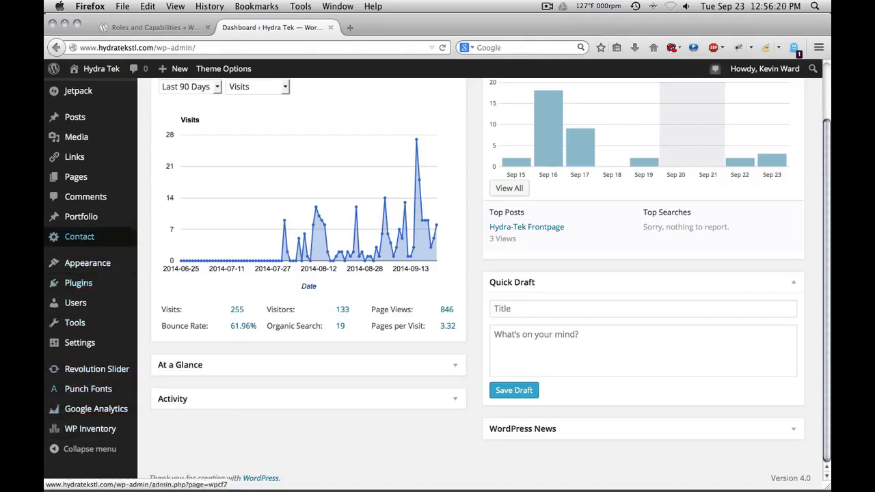
pyautogui.moveTo(79, 282)
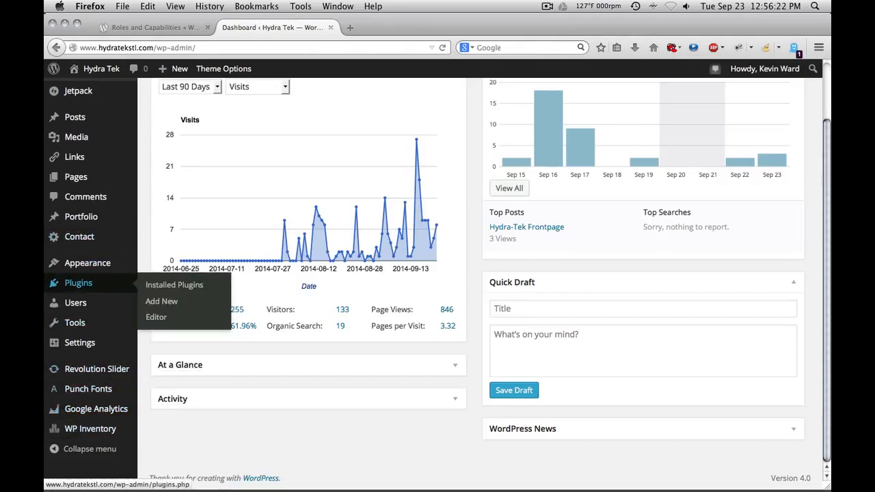
pyautogui.moveTo(75, 117)
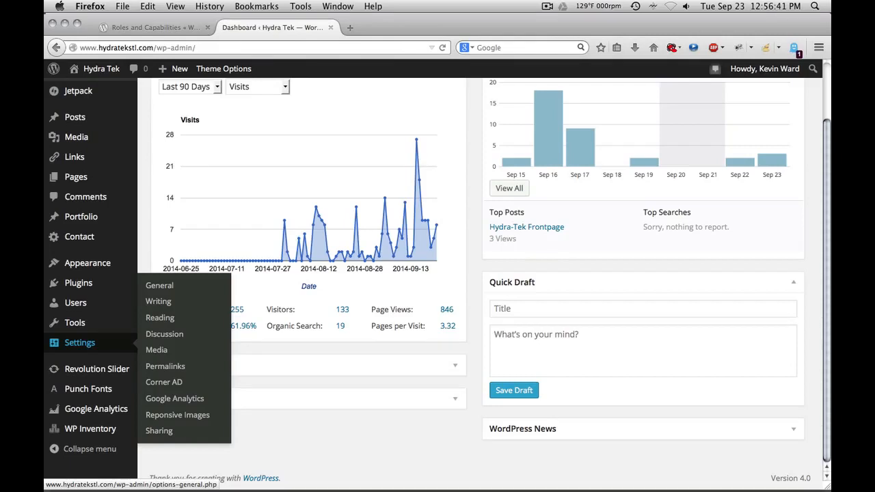
pyautogui.moveTo(75, 323)
pyautogui.moveTo(75, 303)
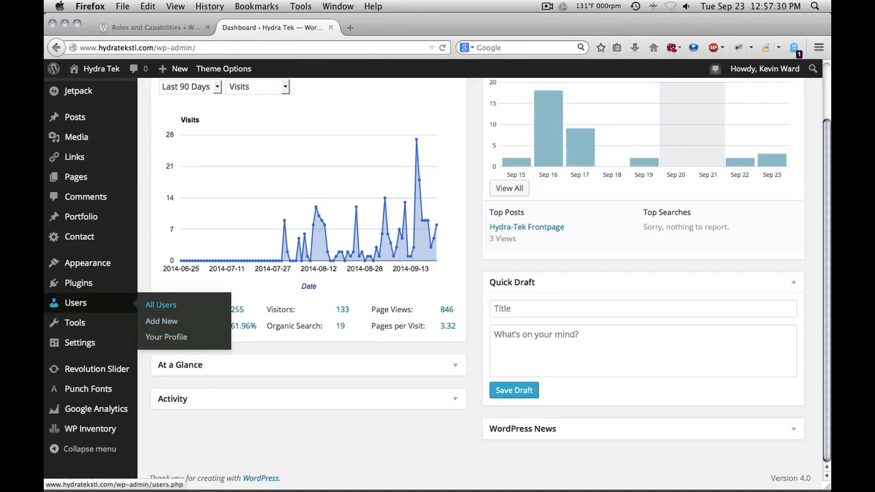
# Step: Go to Users > All Users and edit the first administrator account
pyautogui.click(160, 305)
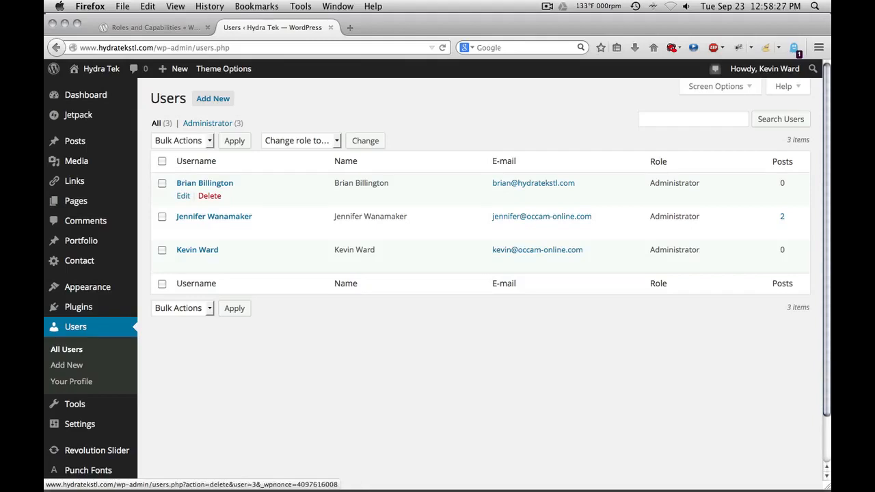
pyautogui.click(184, 196)
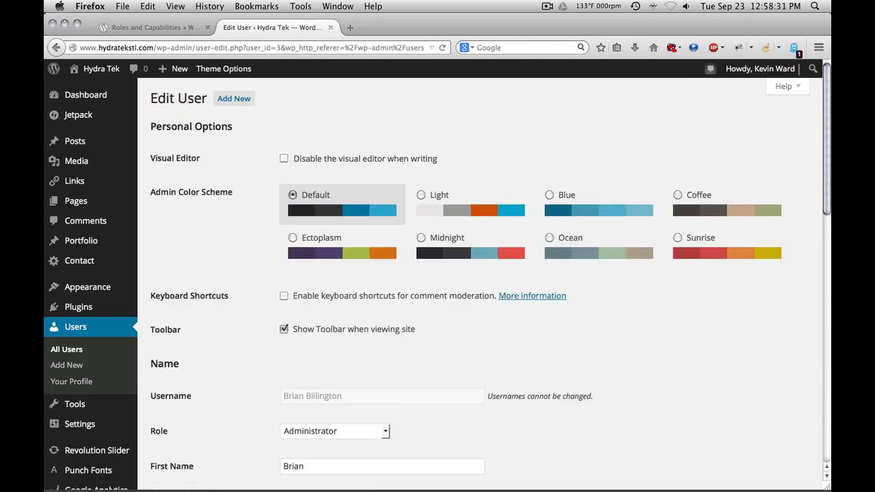
# Step: Scroll the Edit User page down to Update User and back to the Name and nickname fields
pyautogui.scroll(-10, 479, 273)
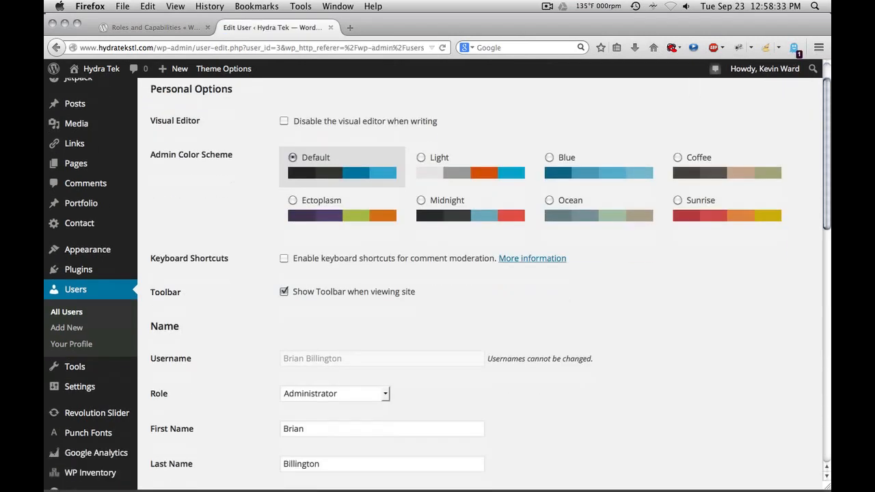
pyautogui.scroll(-5, 478, 274)
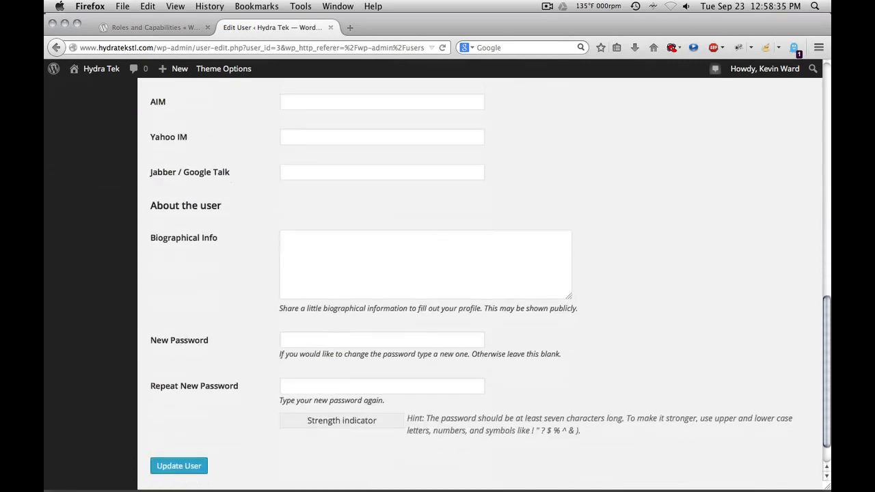
pyautogui.scroll(15, 479, 273)
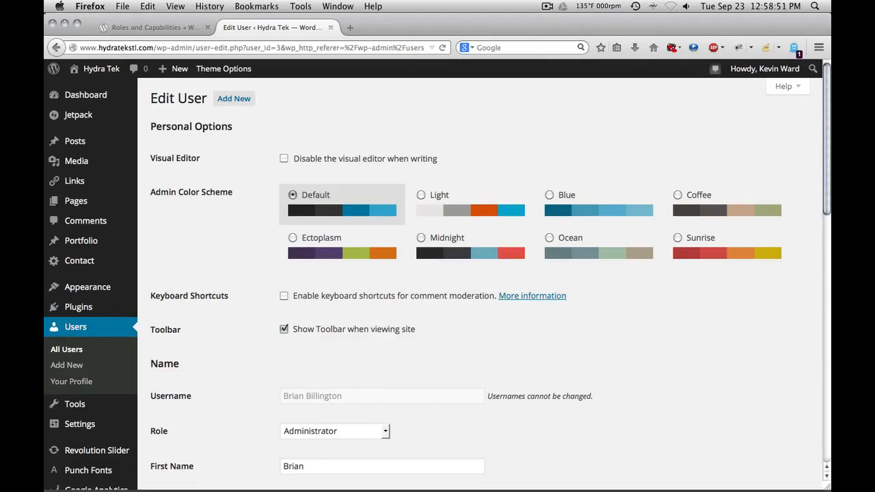
pyautogui.scroll(-1, 437, 277)
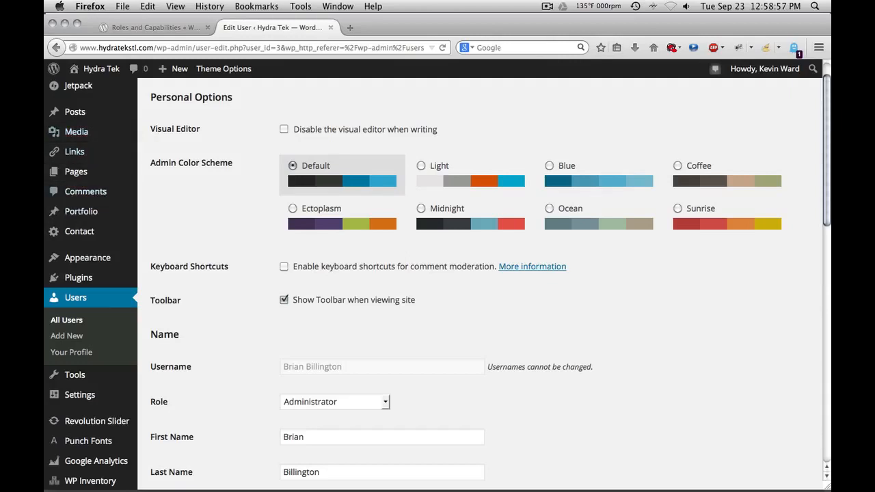
pyautogui.scroll(-1, 437, 277)
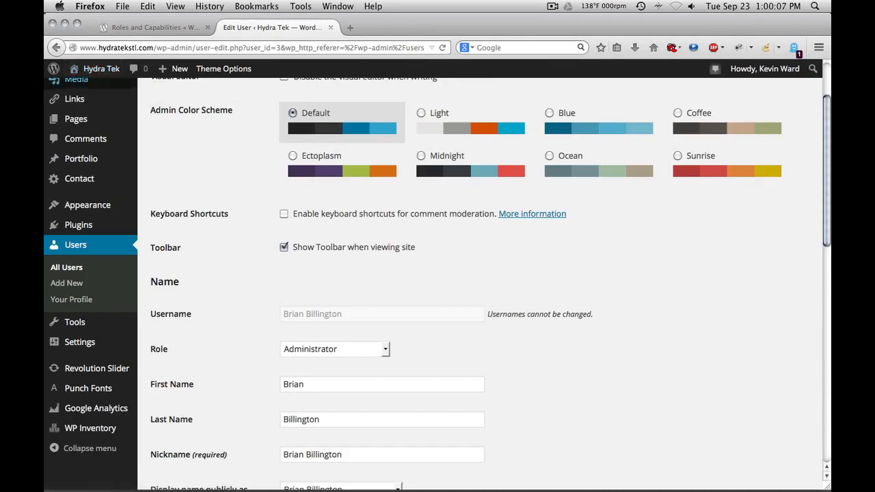
# Step: Open the public Hydra Tek site in a new tab, then go back to the All Users list
pyautogui.moveTo(96, 68)
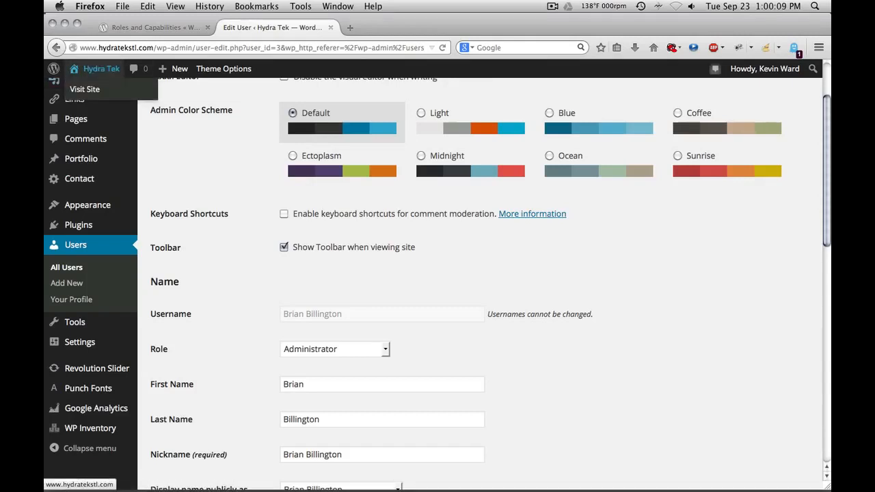
pyautogui.click(85, 89)
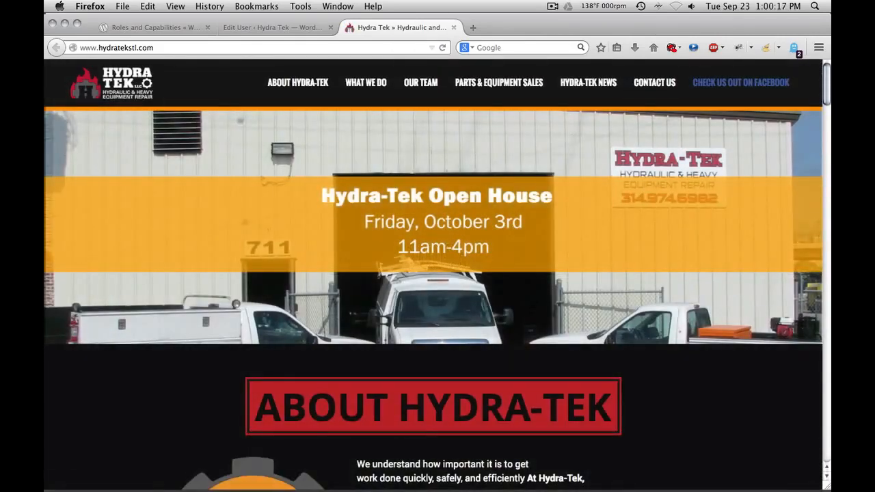
pyautogui.click(247, 27)
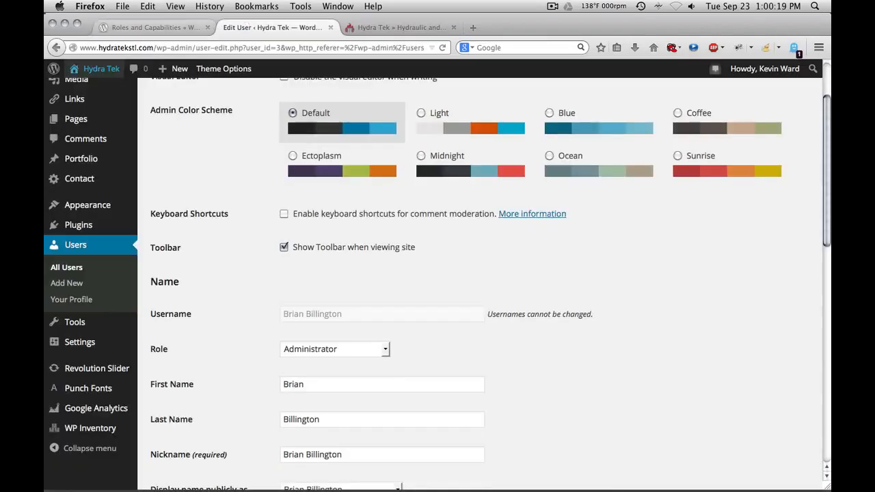
pyautogui.click(152, 28)
pyautogui.click(246, 27)
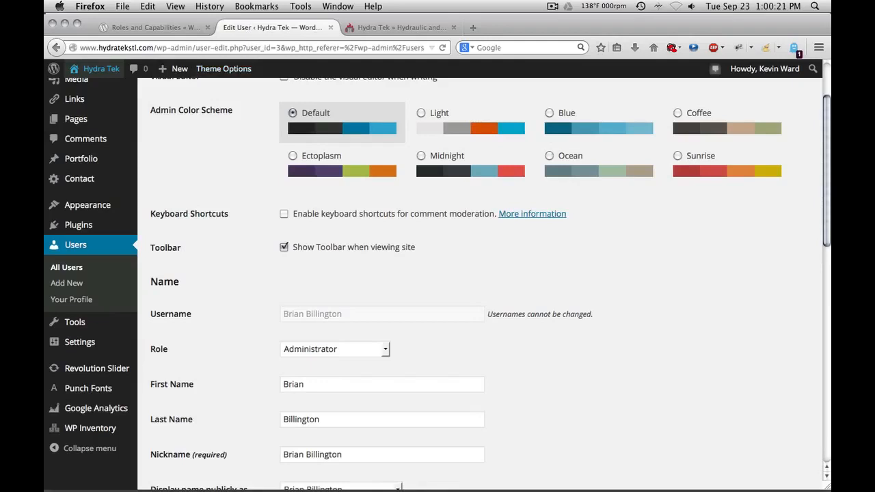
pyautogui.click(75, 245)
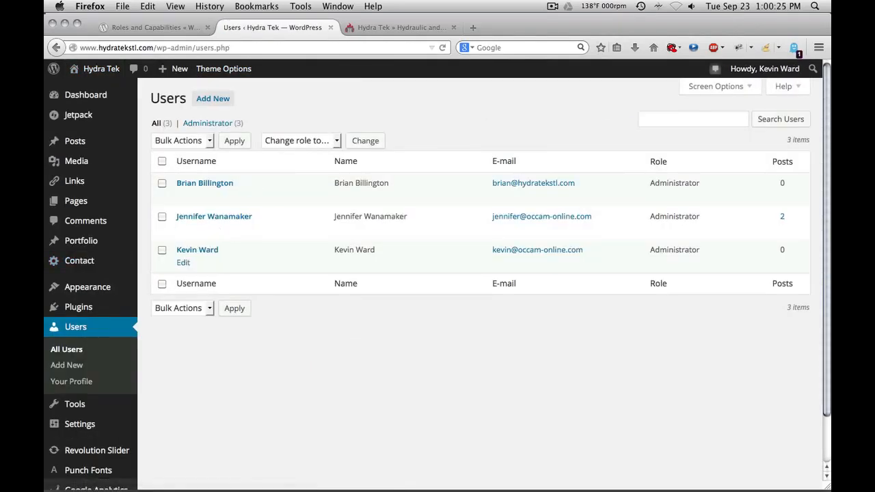
# Step: Enable 'Show Toolbar when viewing site' on your own profile, save it, and view the Hydra Tek site
pyautogui.click(183, 262)
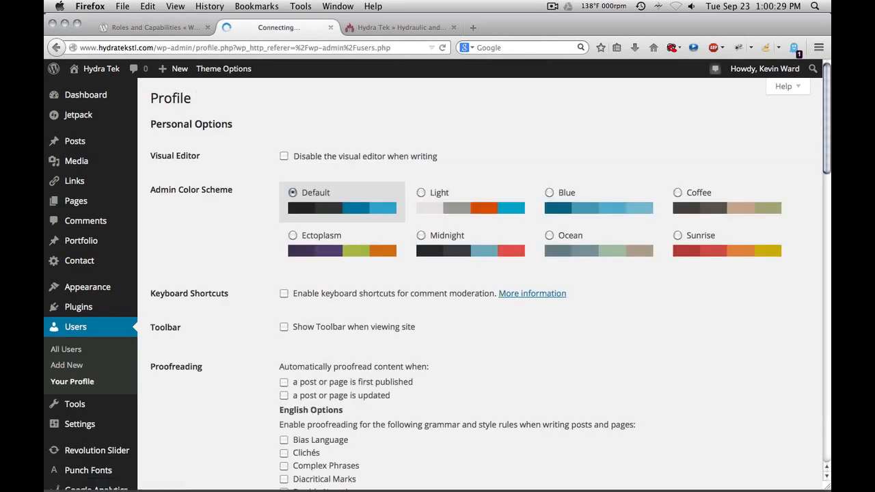
pyautogui.click(283, 327)
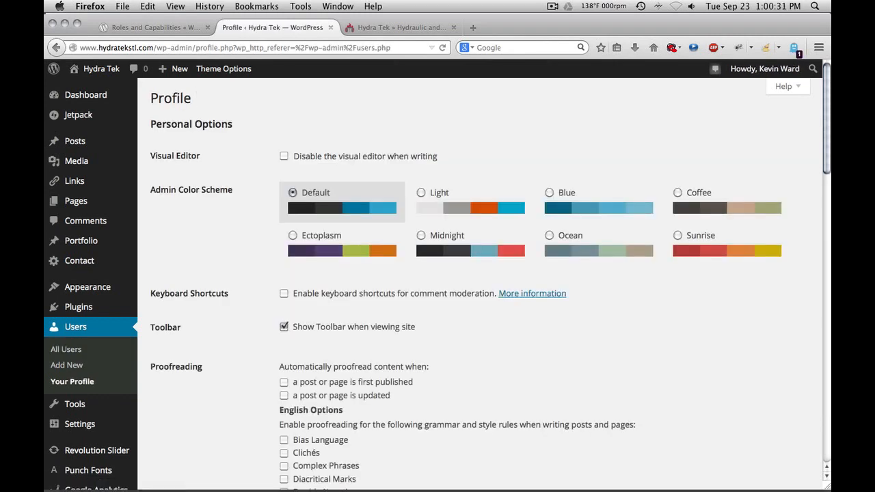
pyautogui.scroll(-5, 284, 327)
pyautogui.scroll(-10, 479, 273)
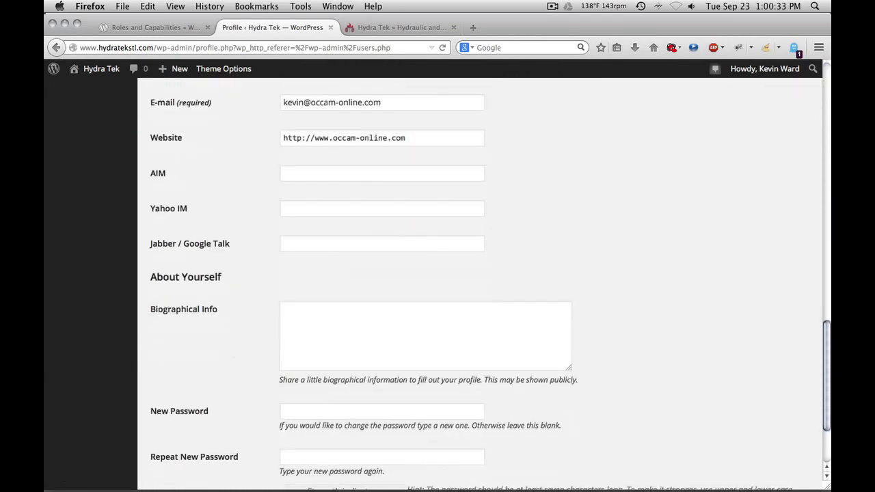
pyautogui.click(182, 430)
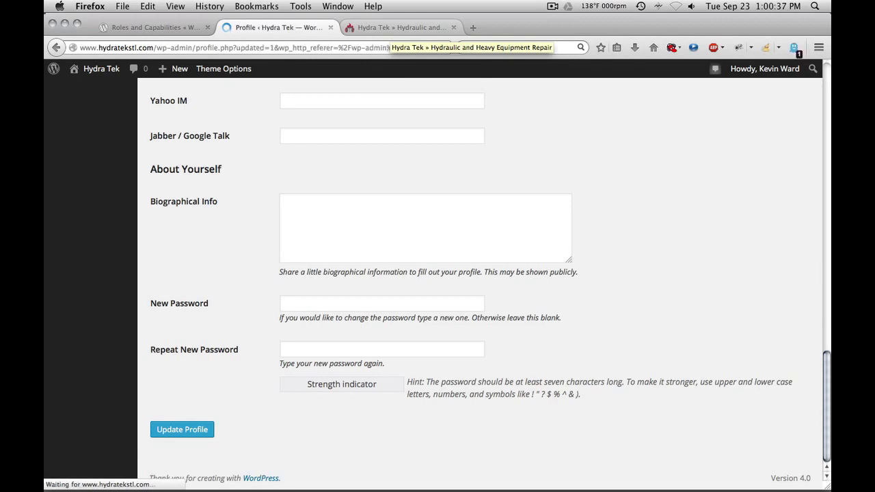
pyautogui.click(400, 27)
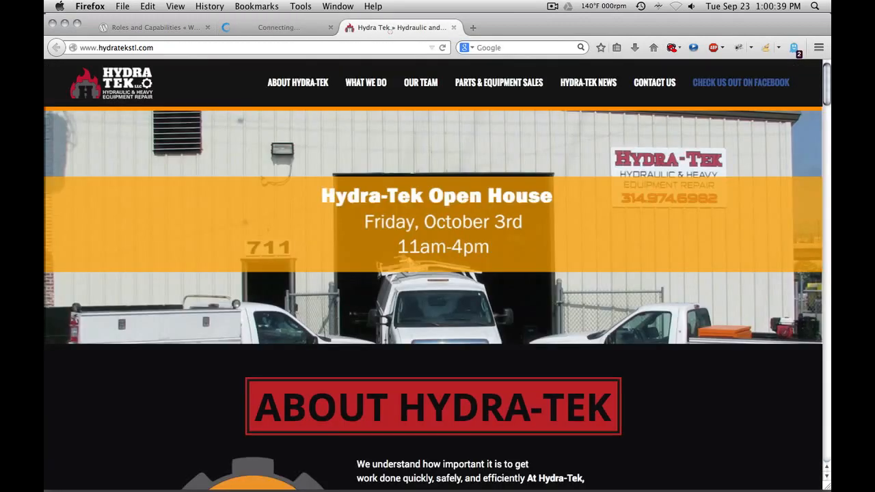
# Step: Reload the Hydra Tek homepage and look over the admin toolbar's account, New and site menus
pyautogui.press('super+r')
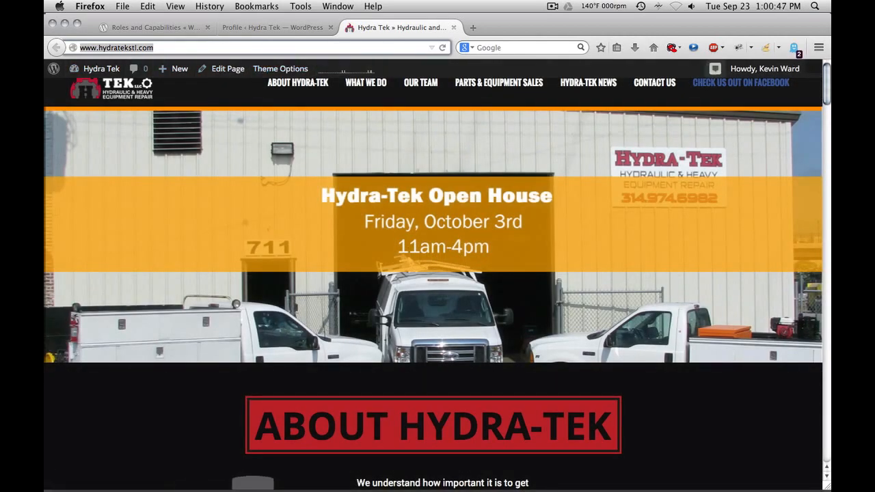
pyautogui.moveTo(759, 68)
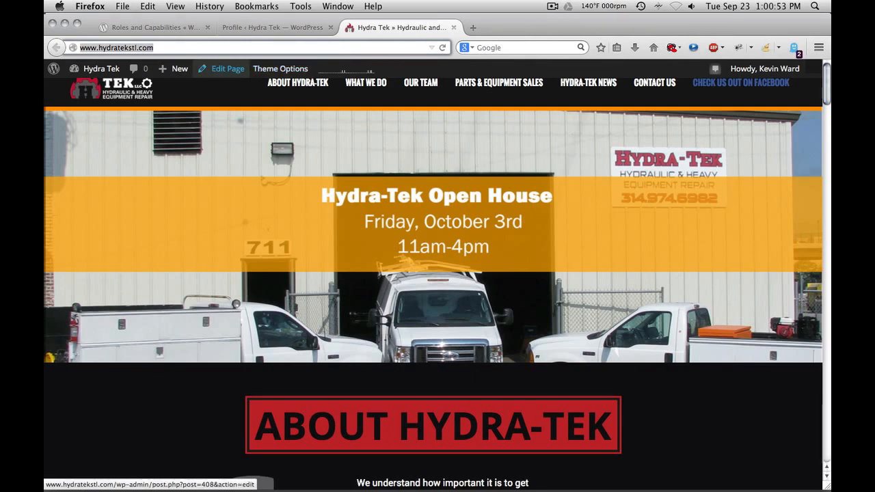
pyautogui.moveTo(174, 68)
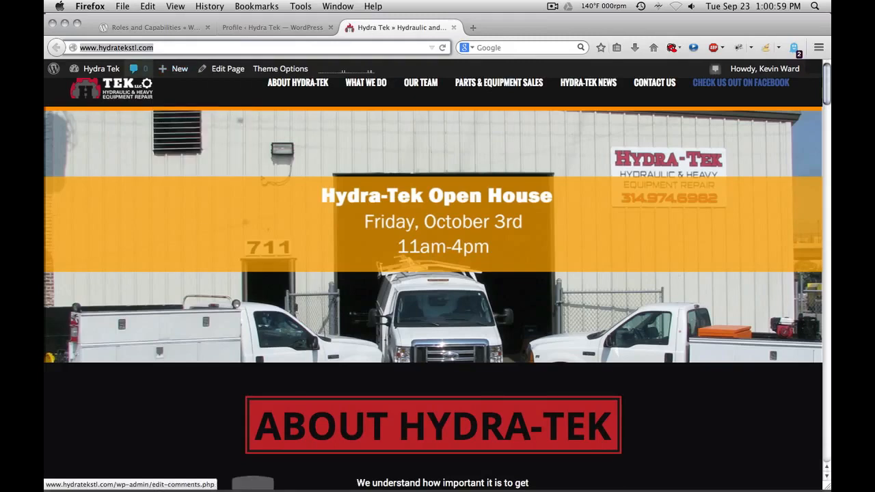
pyautogui.moveTo(95, 68)
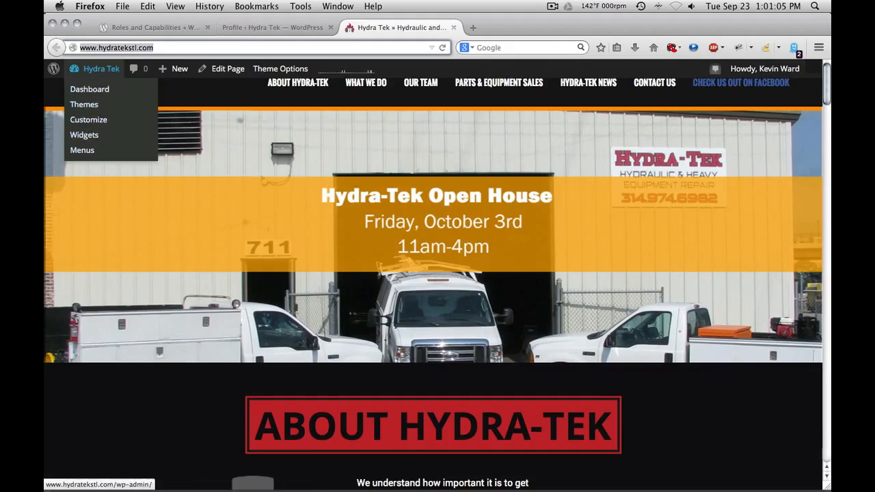
# Step: Save the profile again with Update Profile and return to the Hydra Tek homepage
pyautogui.click(274, 27)
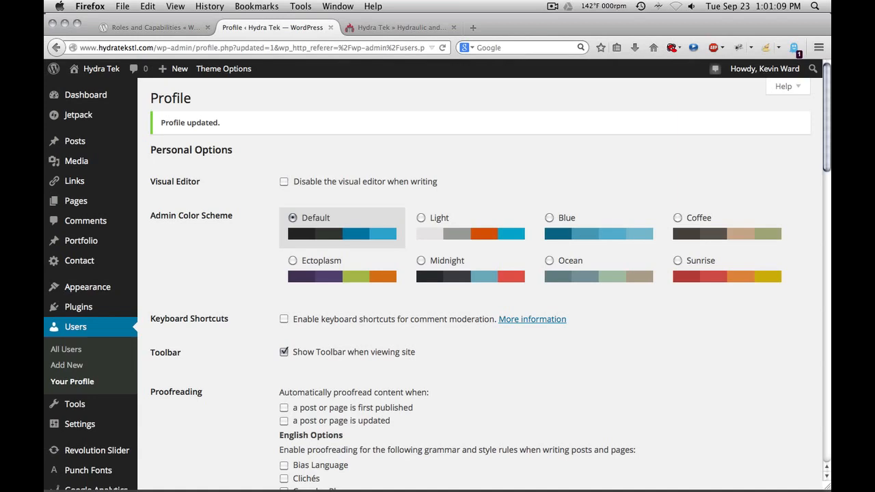
pyautogui.scroll(-10, 283, 350)
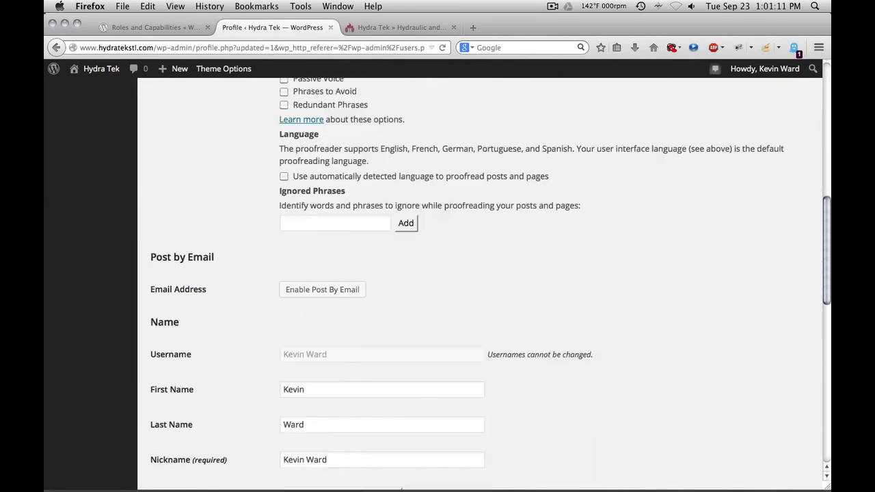
pyautogui.scroll(-10, 402, 478)
pyautogui.click(183, 429)
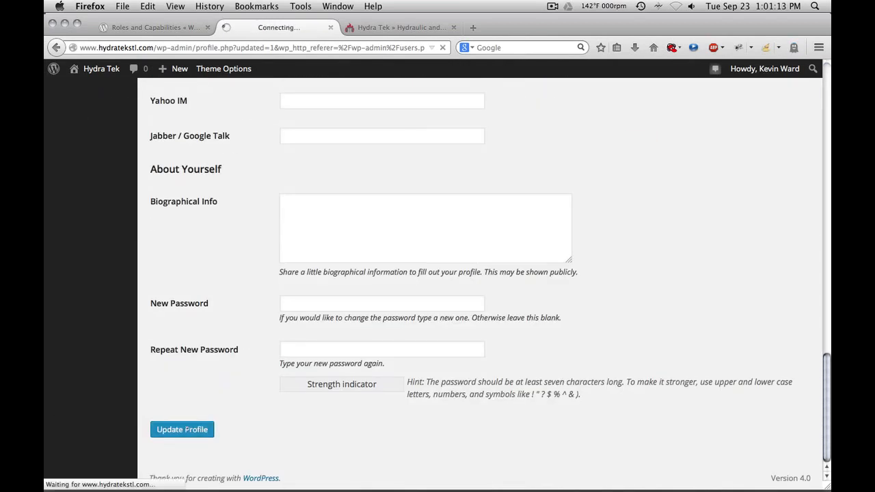
pyautogui.click(388, 27)
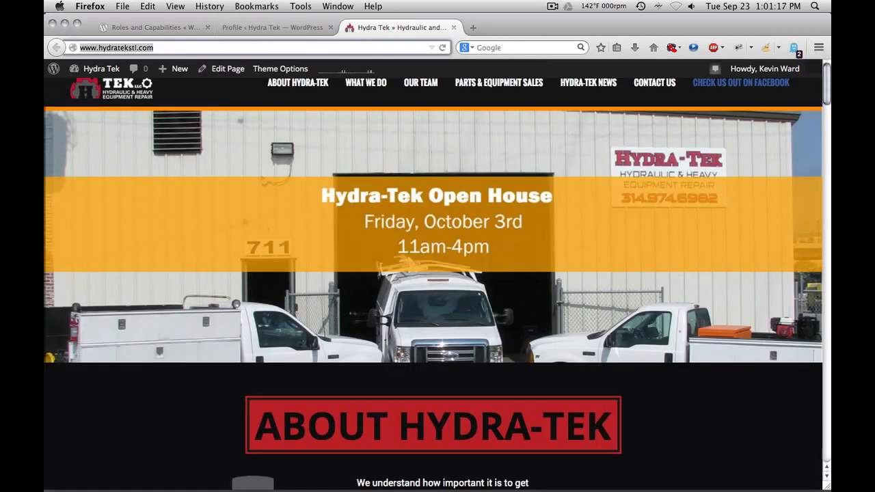
# Step: Reload the site, then scroll the other administrator's Edit User page to her nickname and display name
pyautogui.press('Return')
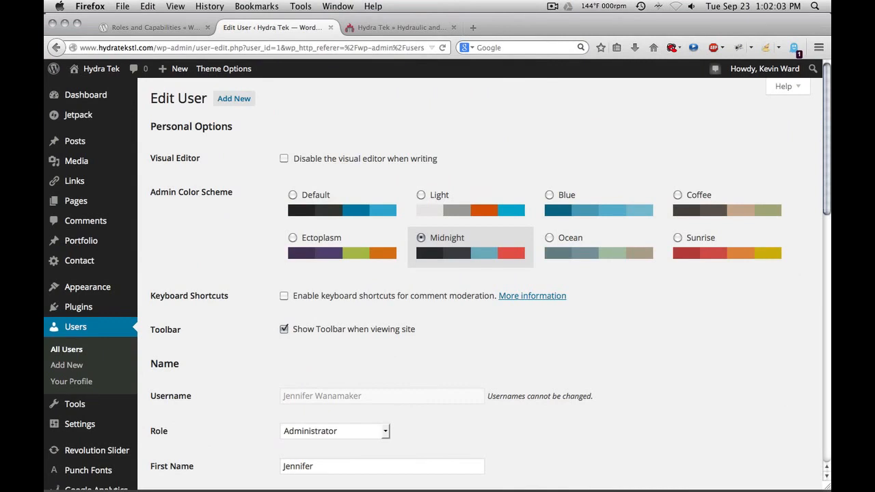
pyautogui.scroll(-4, 479, 274)
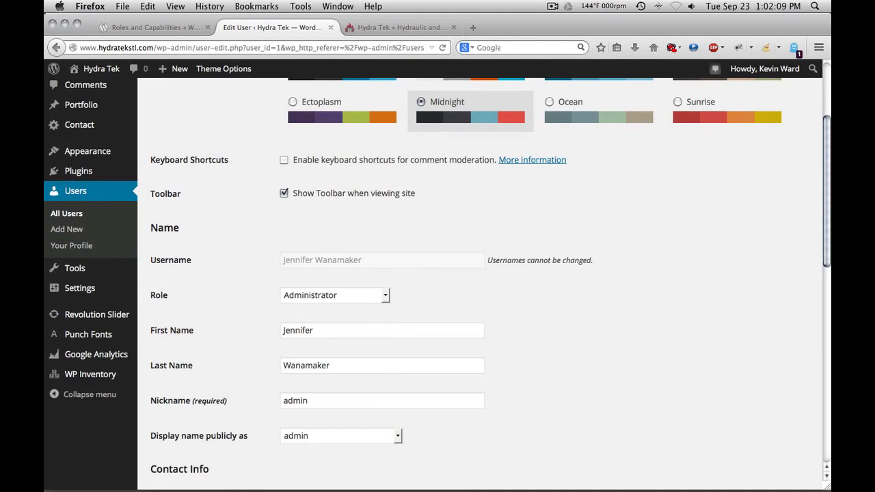
pyautogui.scroll(-3, 438, 280)
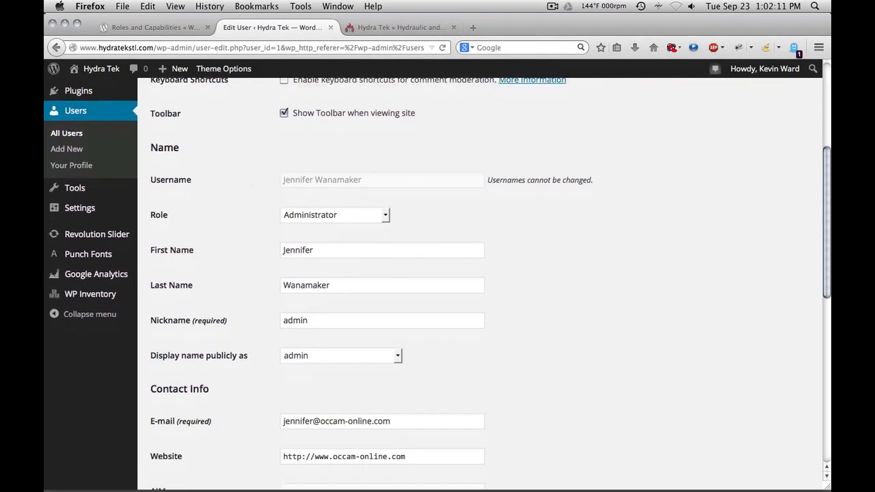
pyautogui.scroll(-2, 437, 280)
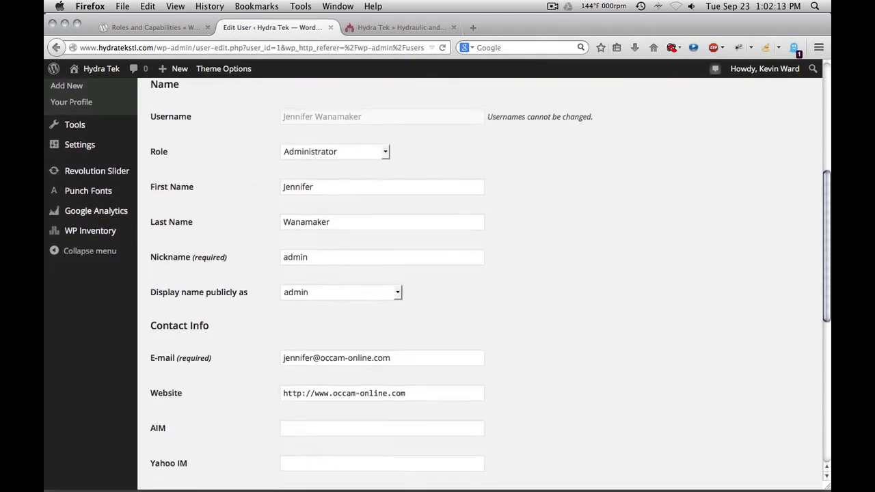
pyautogui.scroll(1, 438, 280)
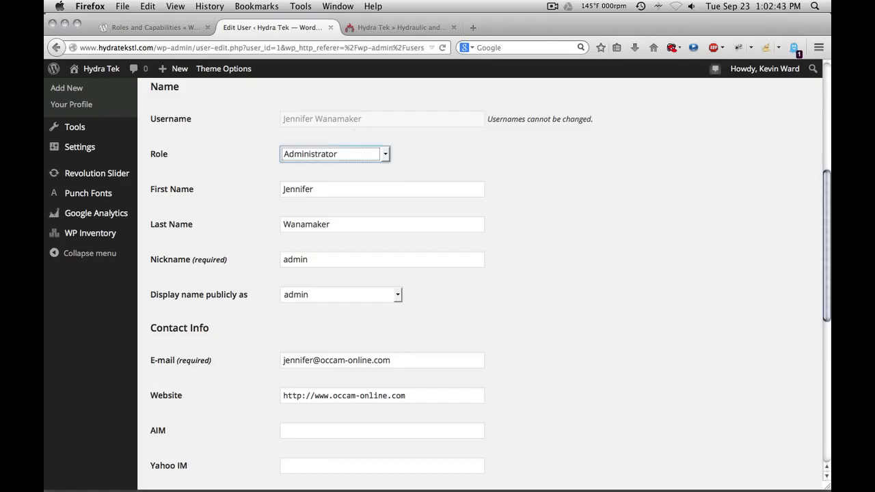
pyautogui.click(385, 155)
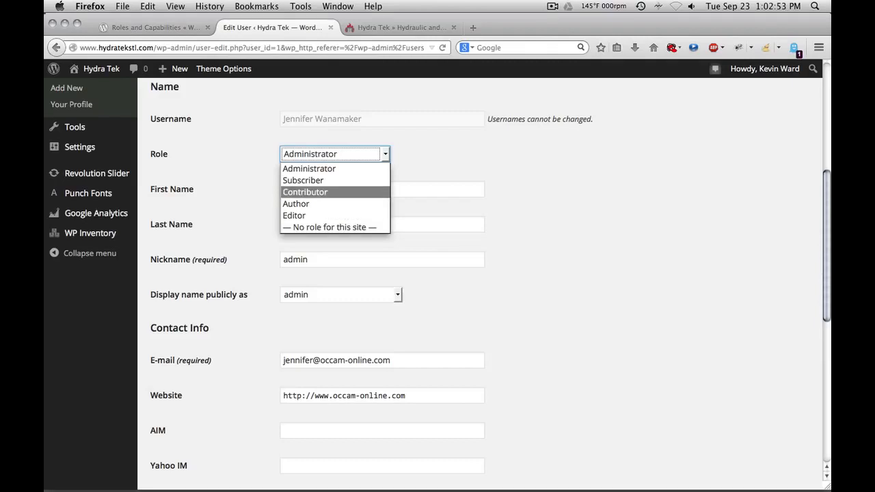
pyautogui.press('Escape')
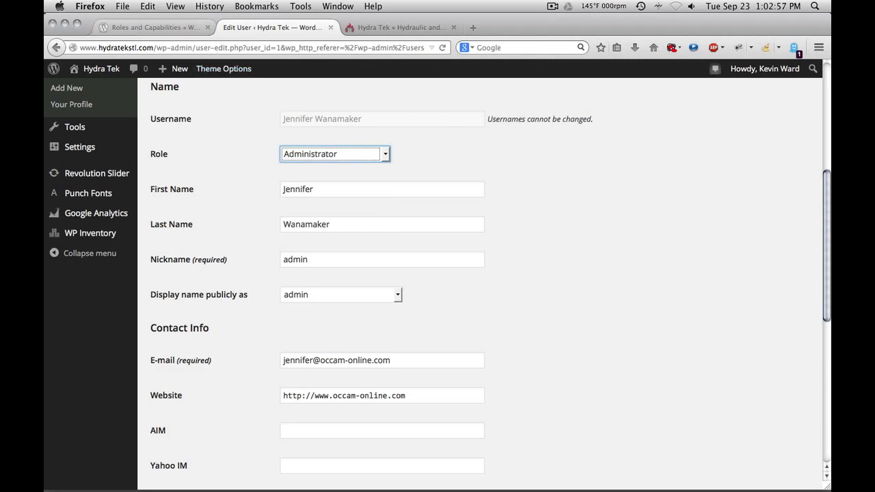
# Step: On the Roles and Capabilities page, highlight the Administrator-to-Subscriber descriptions in Summary of Roles, then clear the selection
pyautogui.click(154, 27)
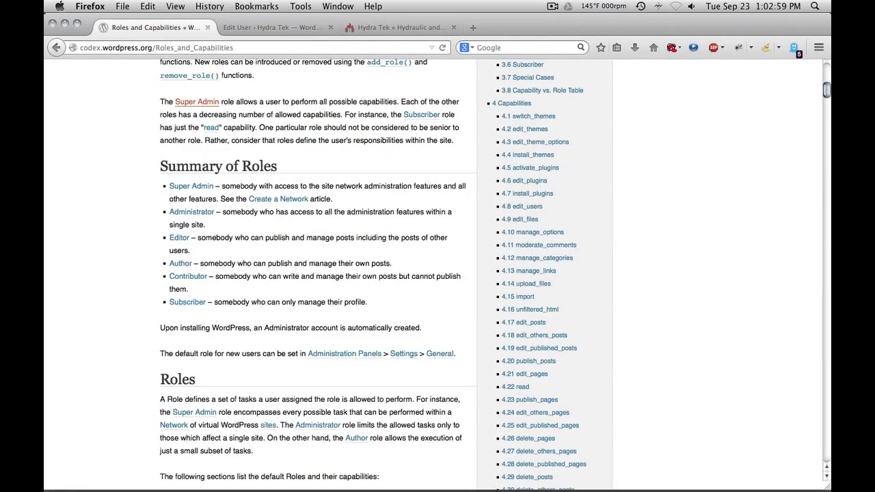
pyautogui.scroll(-3, 314, 274)
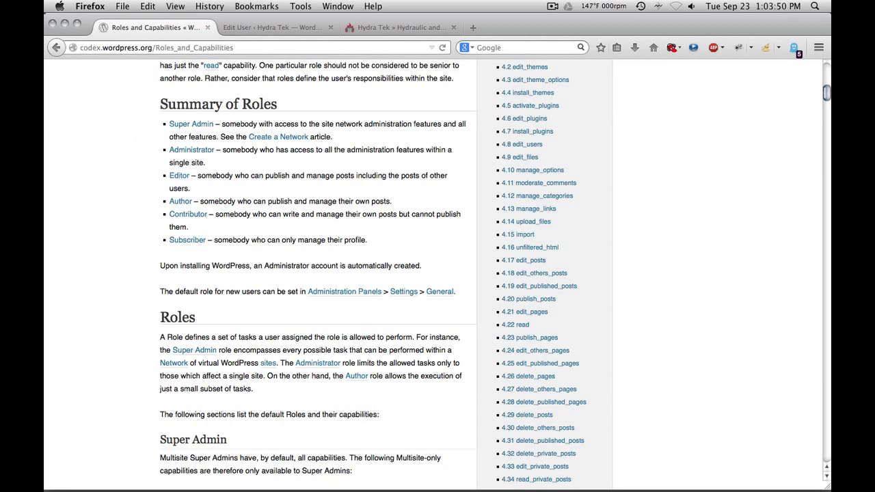
pyautogui.moveTo(170, 150); pyautogui.dragTo(378, 240)
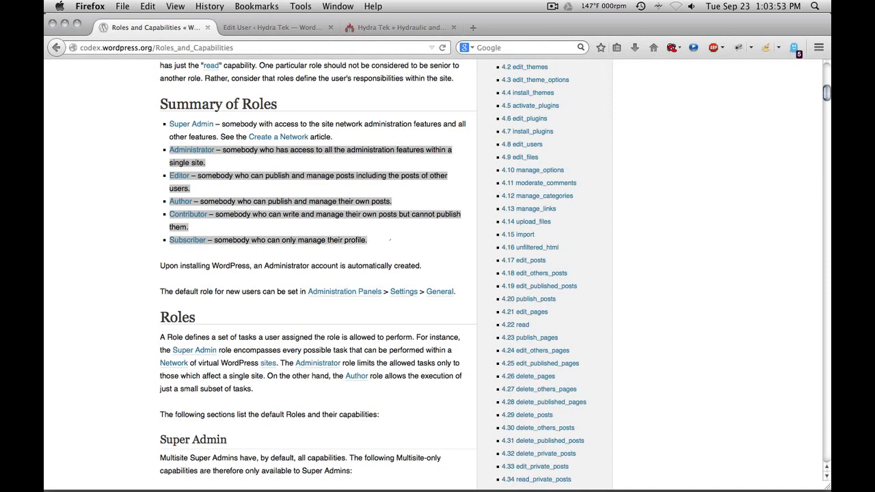
pyautogui.click(390, 240)
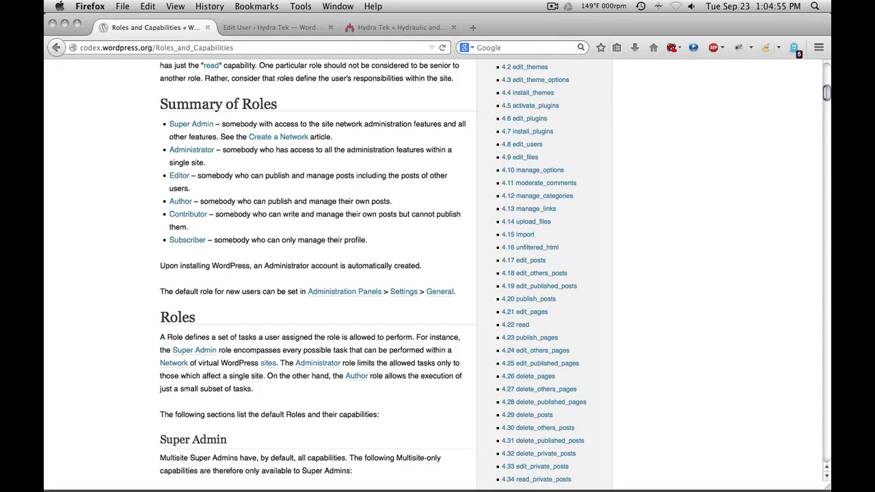
# Step: Return to her Edit User page and open the 'Display name publicly as' choices, currently 'admin'
pyautogui.click(273, 28)
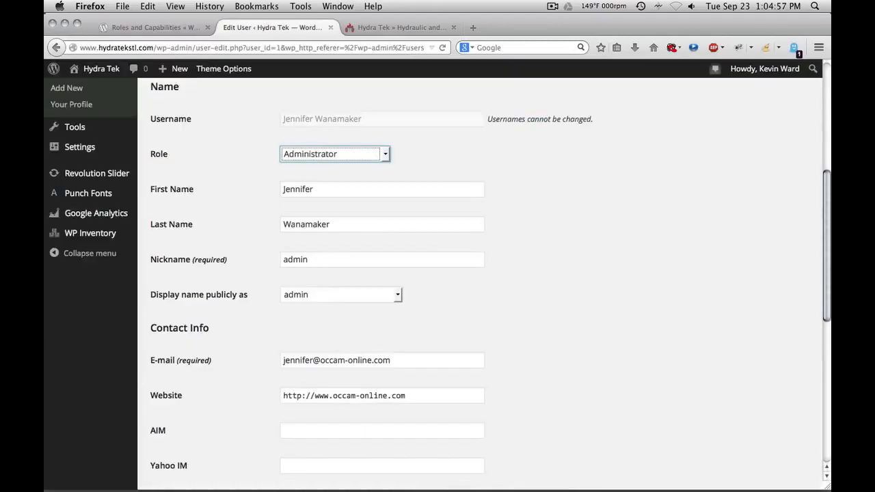
pyautogui.scroll(-2, 478, 274)
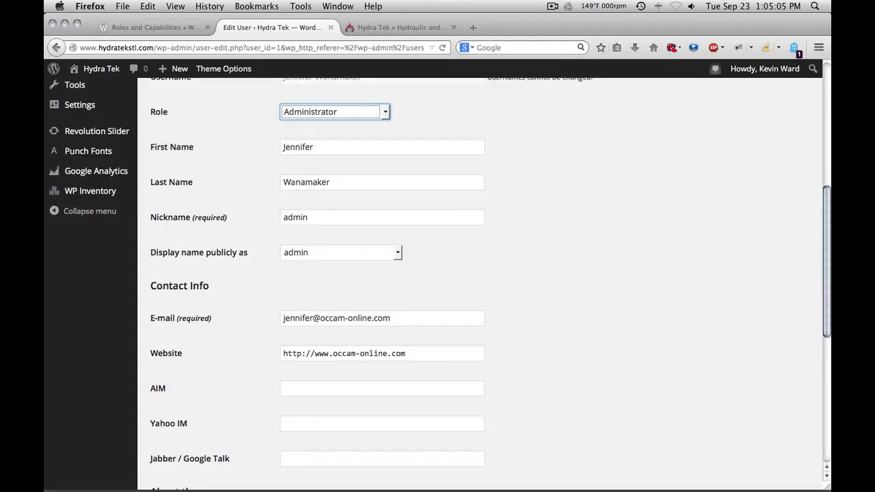
pyautogui.scroll(-1, 437, 280)
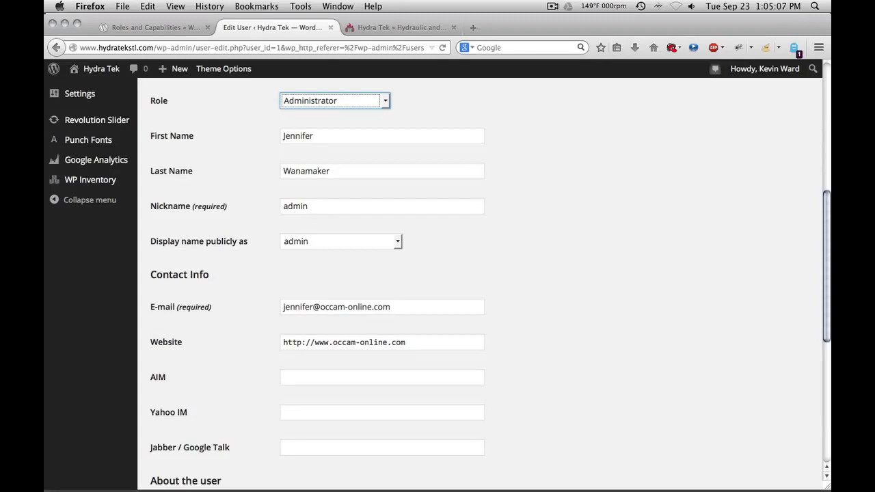
pyautogui.scroll(4, 438, 281)
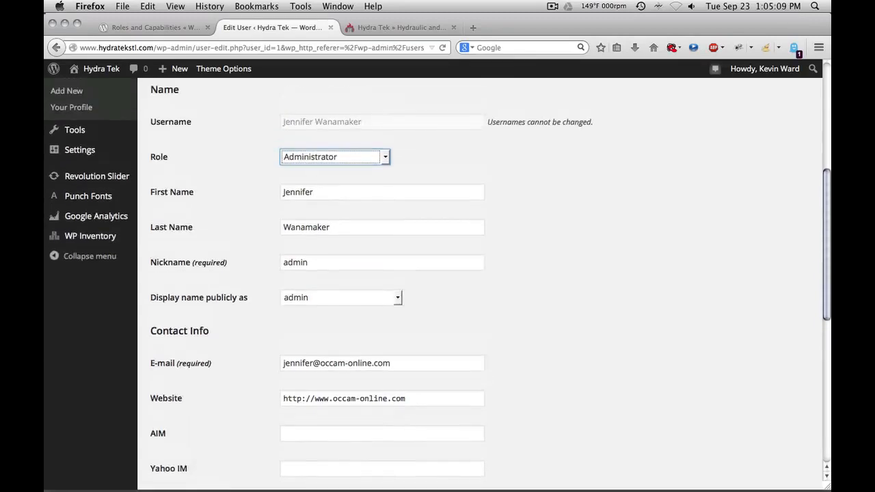
pyautogui.scroll(-5, 437, 280)
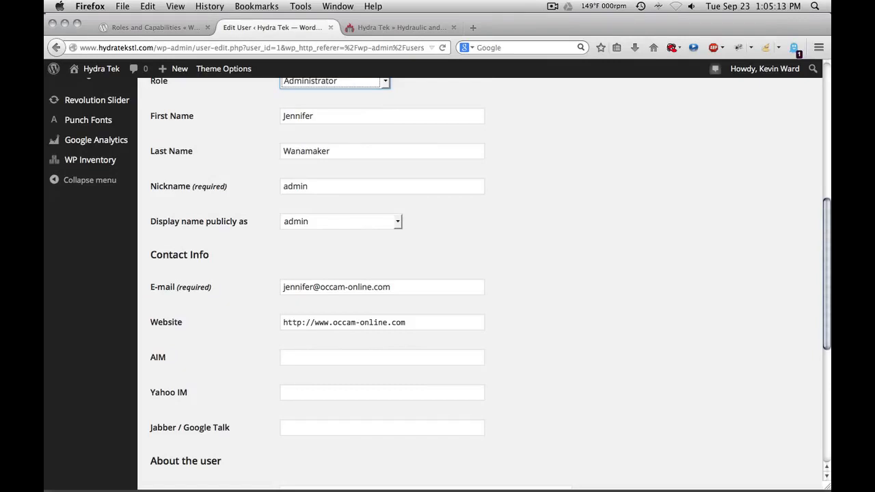
pyautogui.click(342, 221)
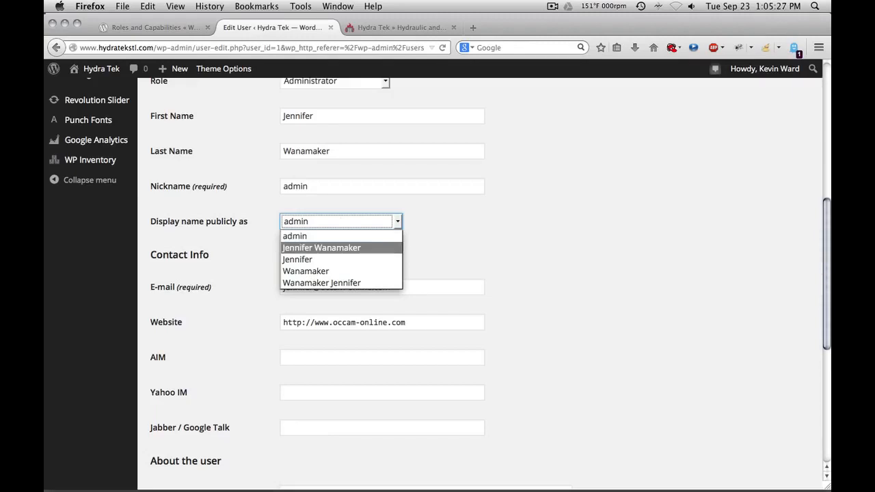
# Step: Browse the public display name options and close the list without changing anything
pyautogui.press('Down')
pyautogui.press('Down')
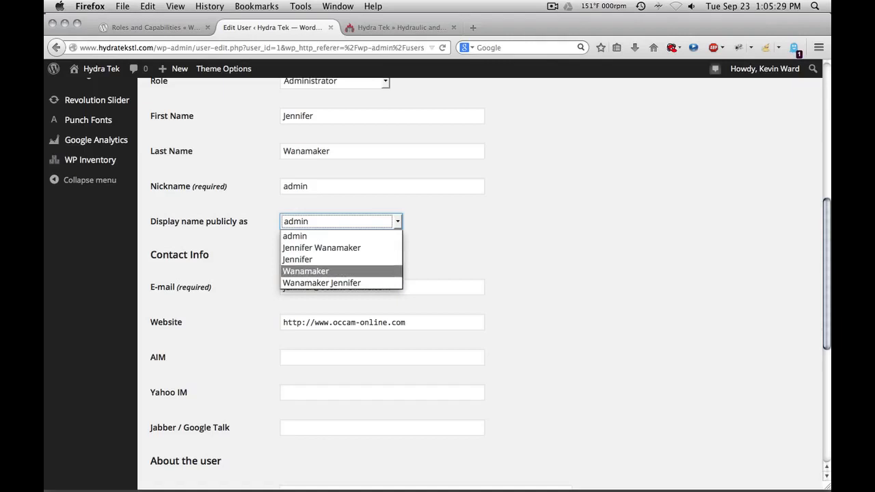
pyautogui.press('Down')
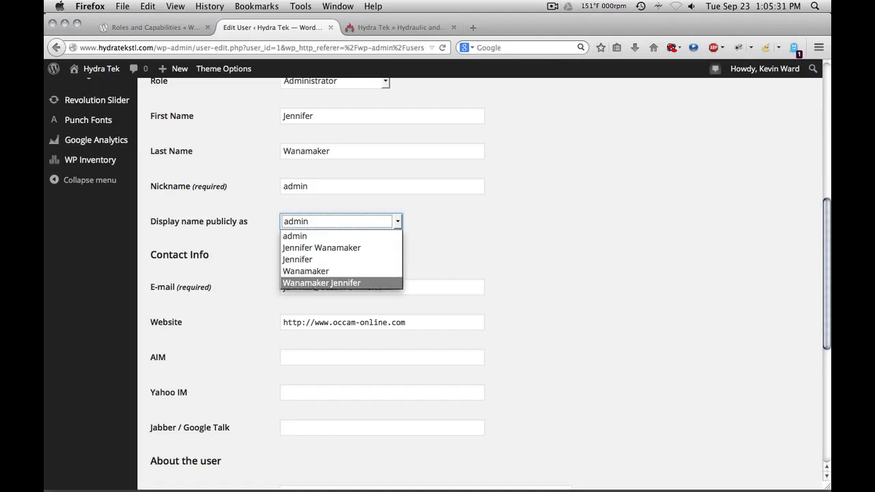
pyautogui.press('Up')
pyautogui.press('Escape')
# Step: Set the nickname to her full name followed by ', Managed Services' and update the user
pyautogui.hotkey('shift', 'Tab')
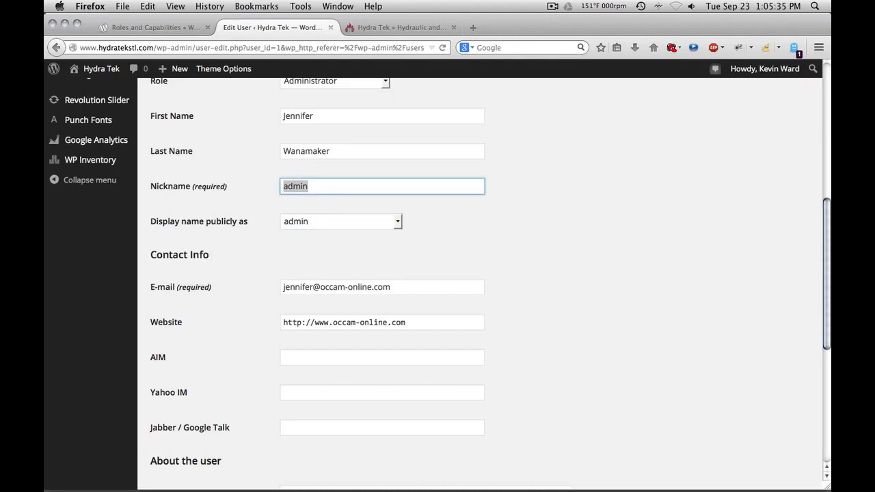
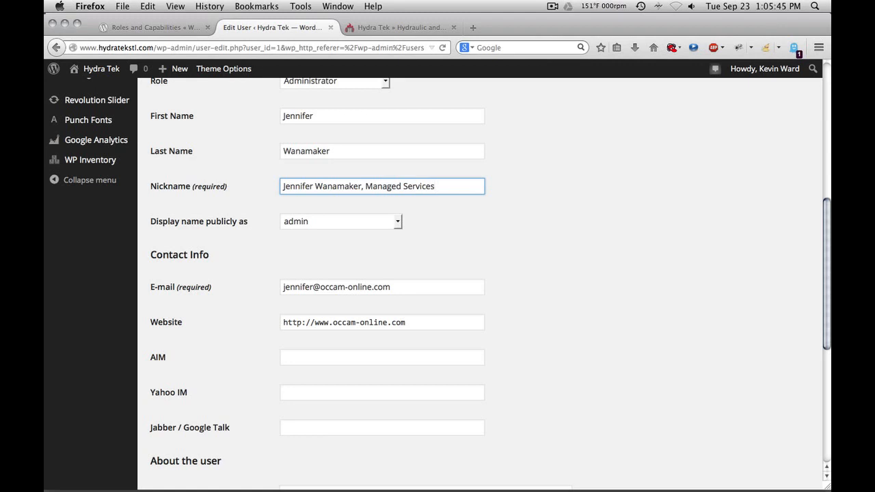
pyautogui.scroll(-8, 438, 273)
pyautogui.click(180, 430)
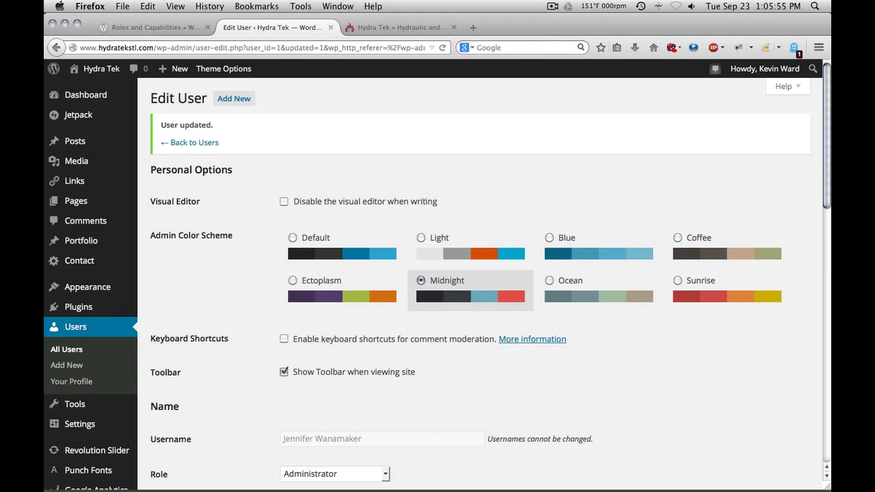
# Step: On the updated profile, open the display name choices, which now list the new nickname
pyautogui.scroll(-7, 438, 283)
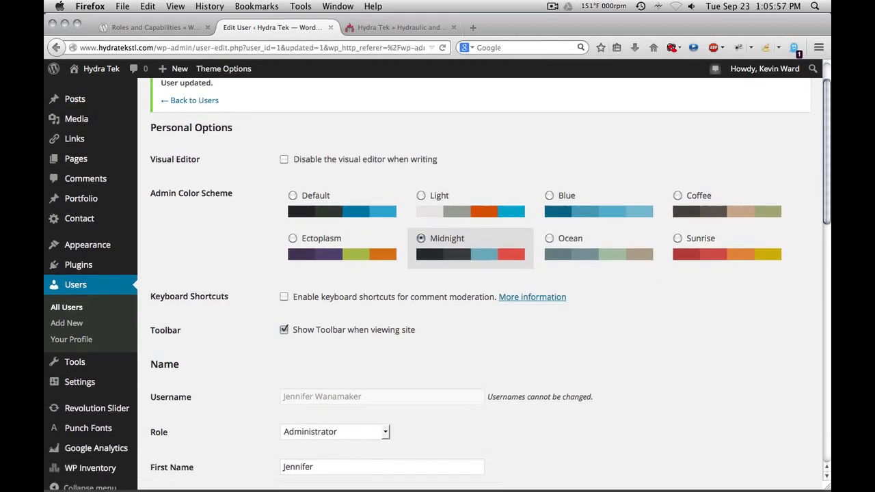
pyautogui.scroll(-10, 438, 283)
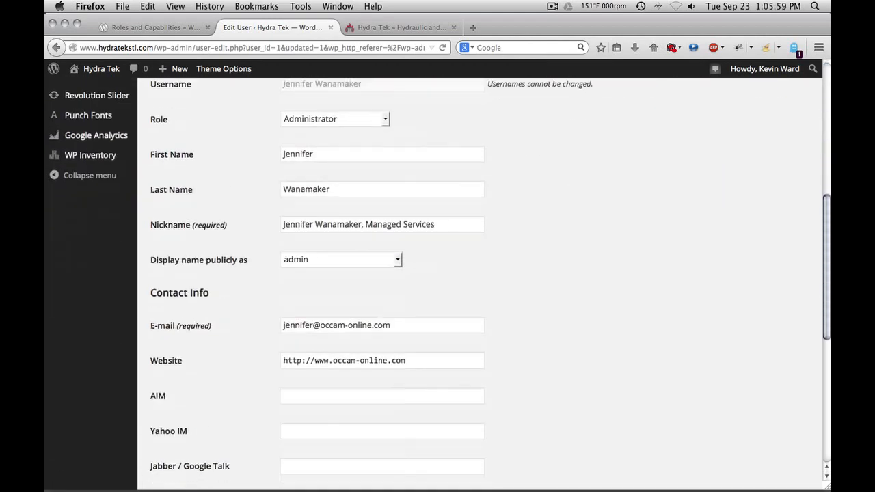
pyautogui.scroll(-3, 437, 283)
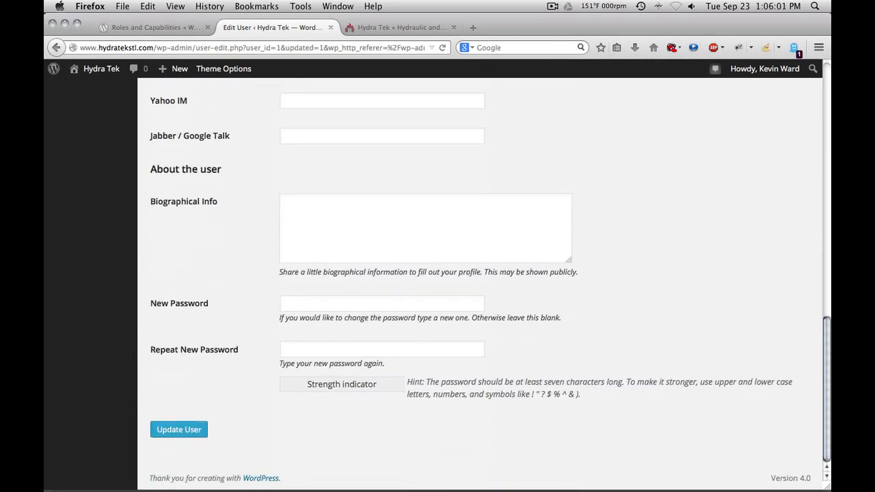
pyautogui.scroll(6, 438, 283)
pyautogui.scroll(4, 437, 283)
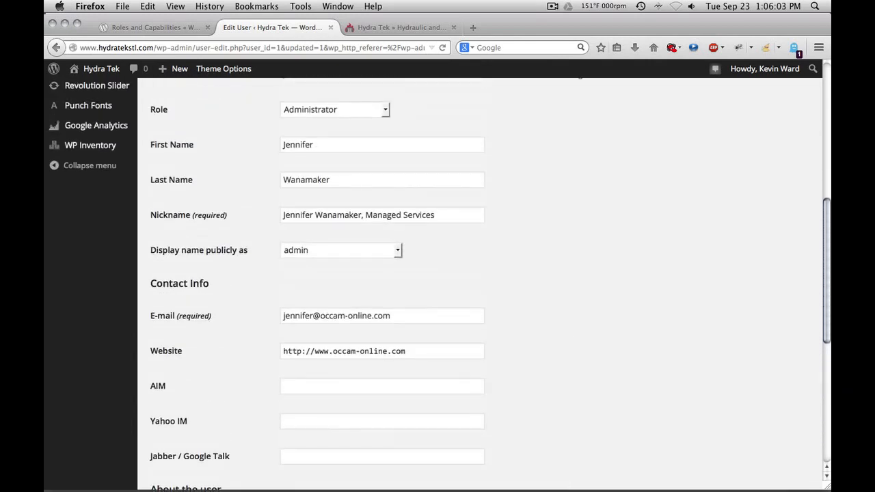
pyautogui.click(339, 250)
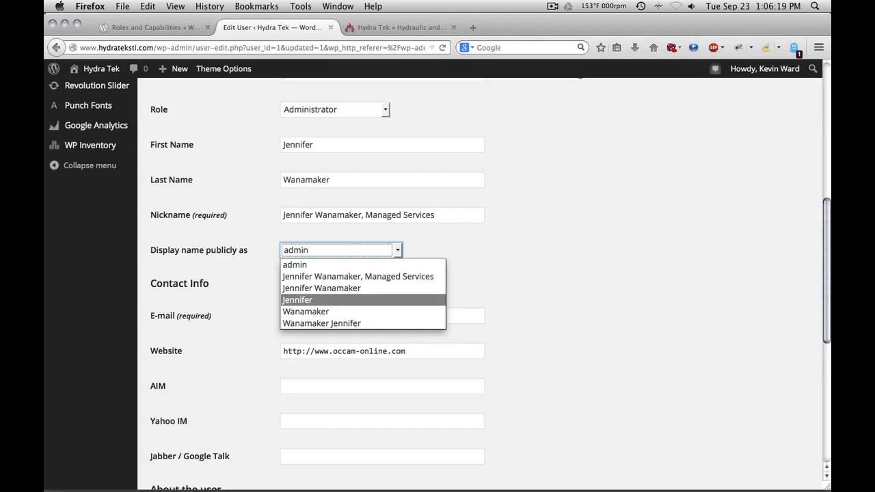
# Step: Choose her first-and-last-name option as the public display name instead of 'admin'
pyautogui.press('Down')
pyautogui.press('Down')
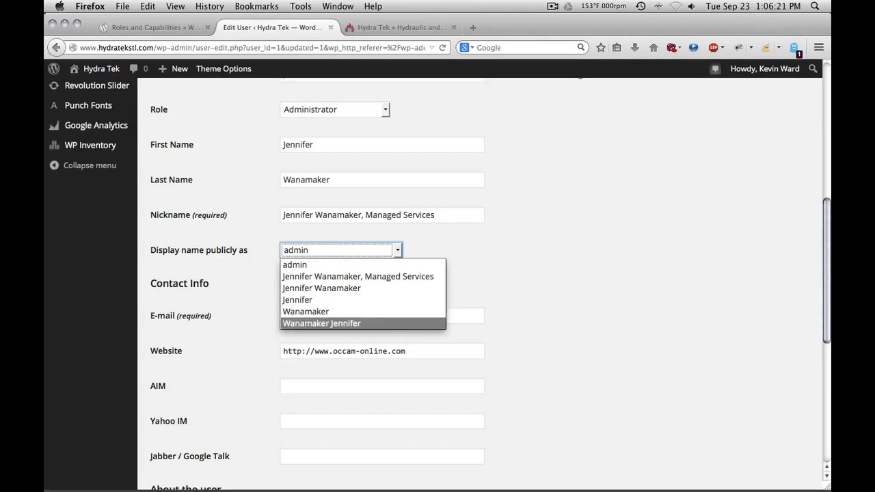
pyautogui.press('Up')
pyautogui.press('Up')
pyautogui.press('Up')
pyautogui.press('Return')
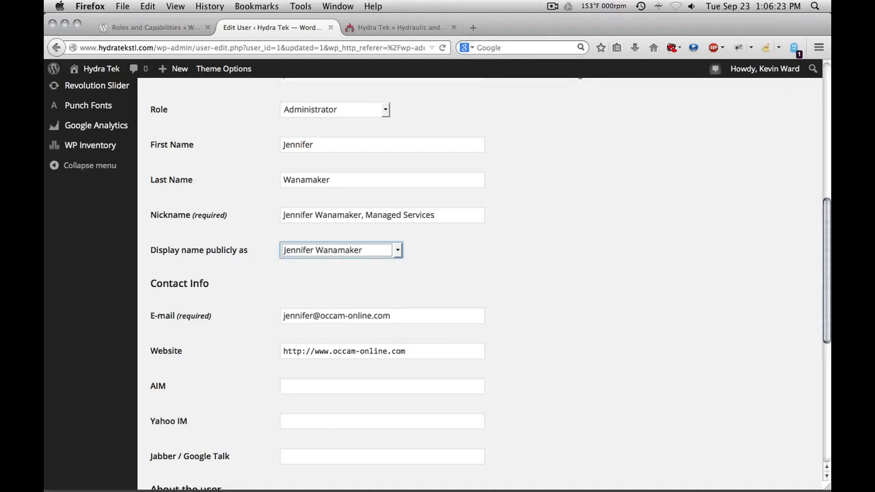
pyautogui.scroll(-3, 438, 274)
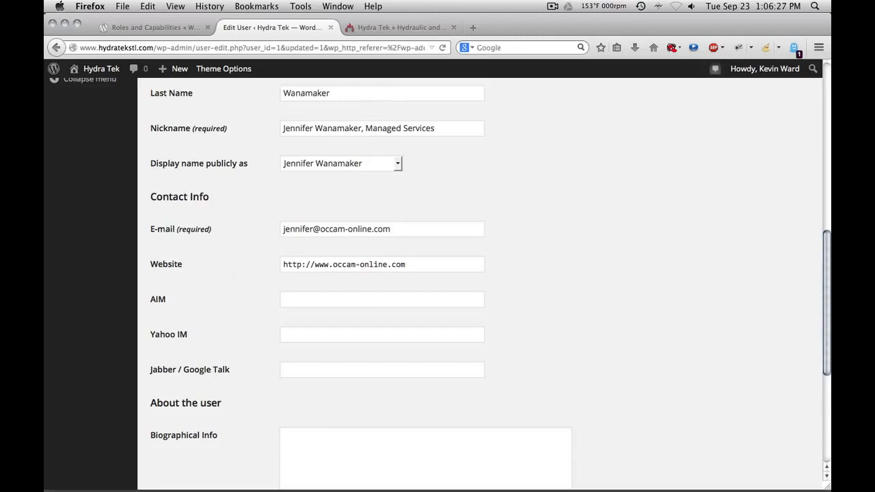
pyautogui.scroll(-2, 438, 274)
pyautogui.scroll(-1, 437, 273)
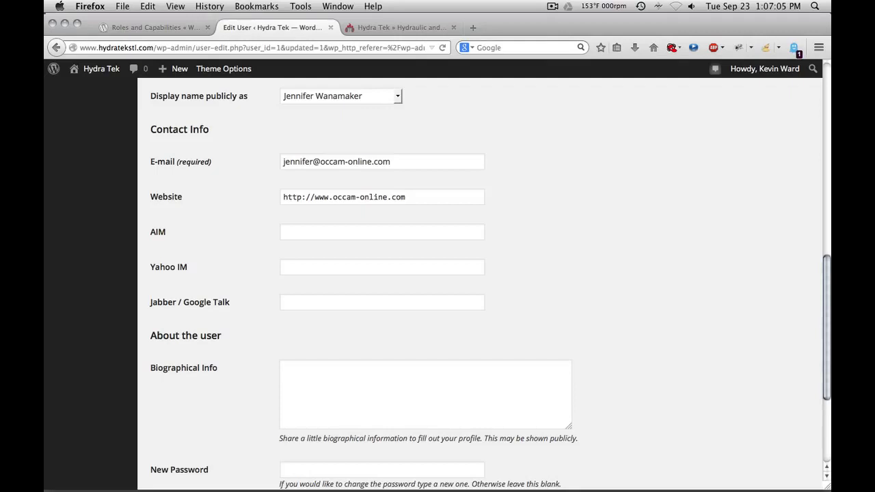
# Step: Move through the contact fields: e-mail, Website, AIM, Yahoo IM and Jabber / Google Talk
pyautogui.moveTo(393, 162); pyautogui.dragTo(281, 161)
pyautogui.press('Right')
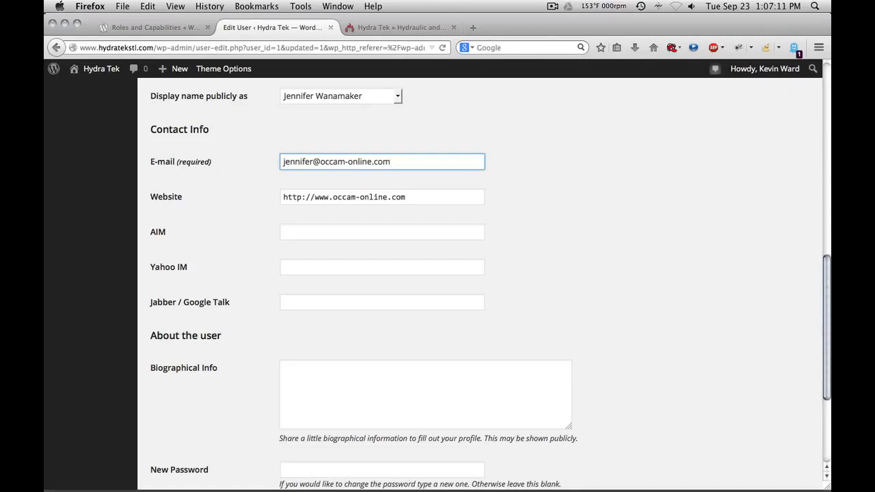
pyautogui.click(419, 197)
pyautogui.click(317, 231)
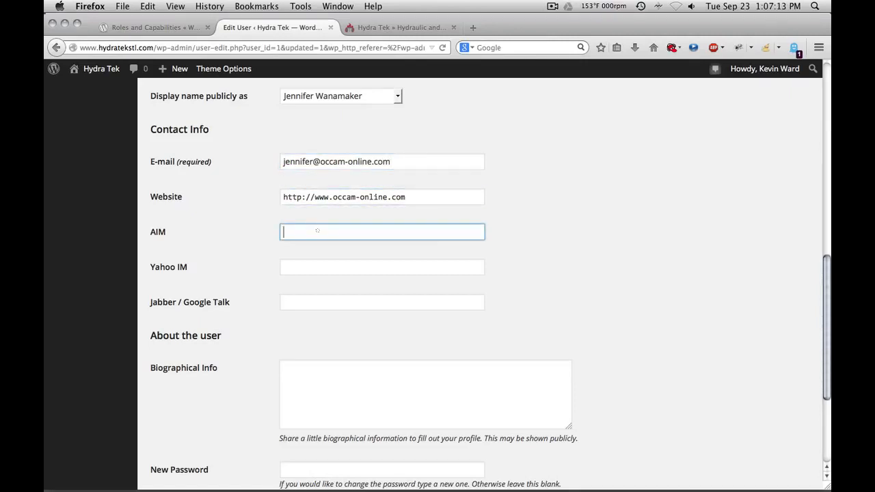
pyautogui.click(317, 267)
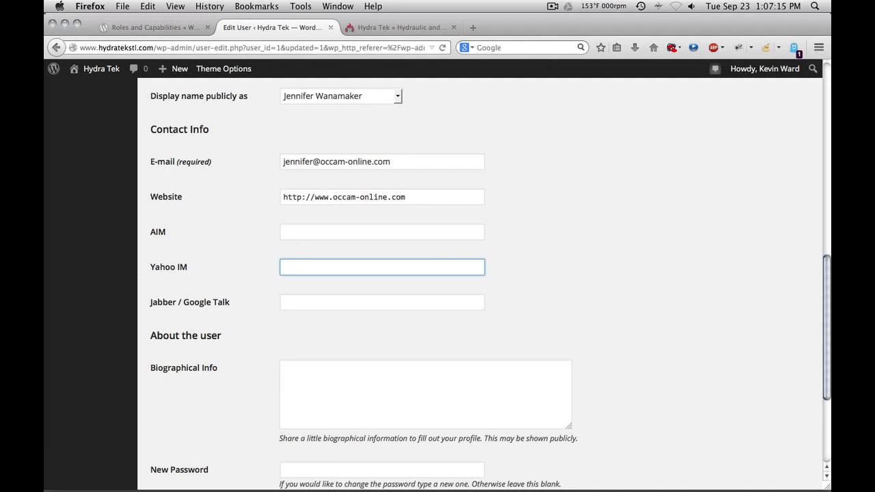
pyautogui.click(289, 301)
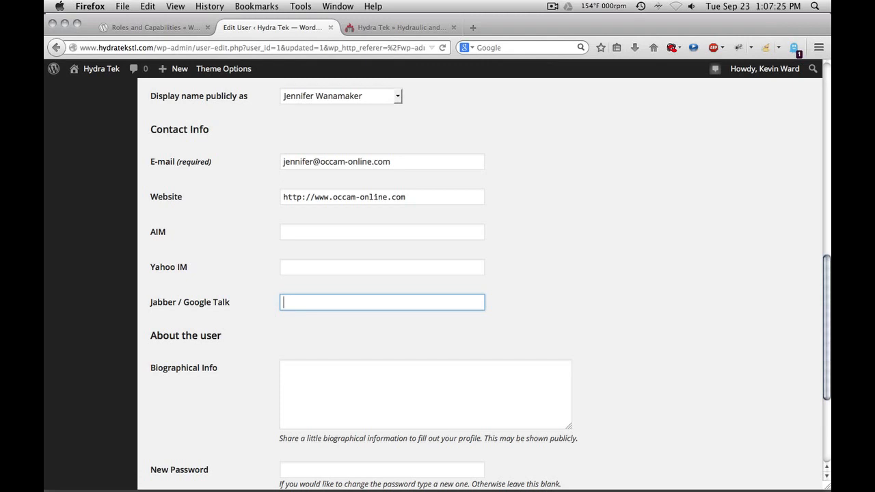
# Step: Save the profile with the new display name, then return to the Users list
pyautogui.scroll(-3, 490, 286)
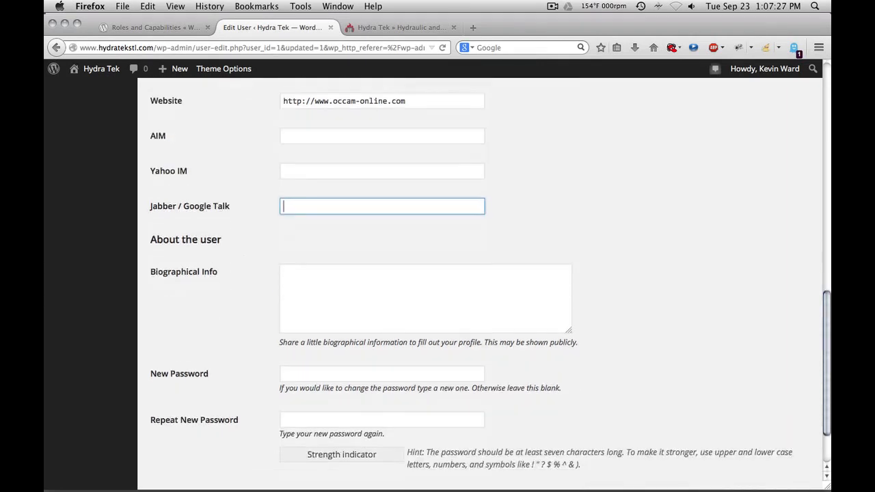
pyautogui.scroll(-2, 491, 286)
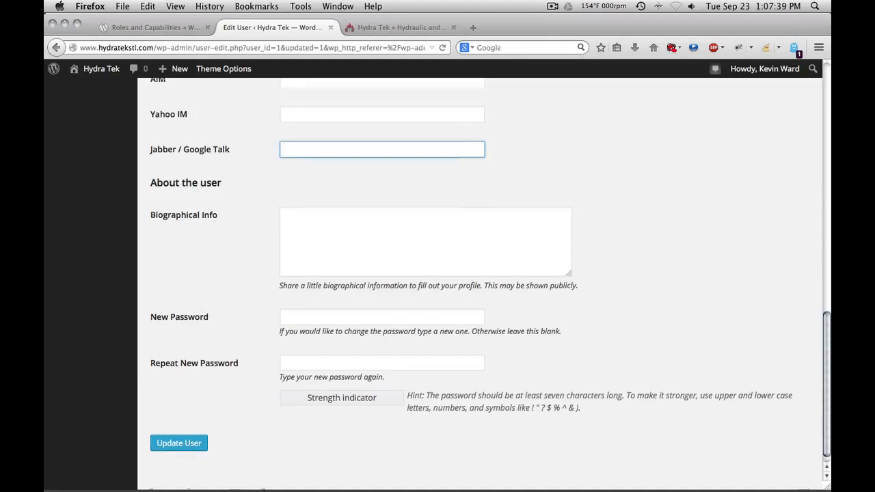
pyautogui.scroll(-1, 438, 274)
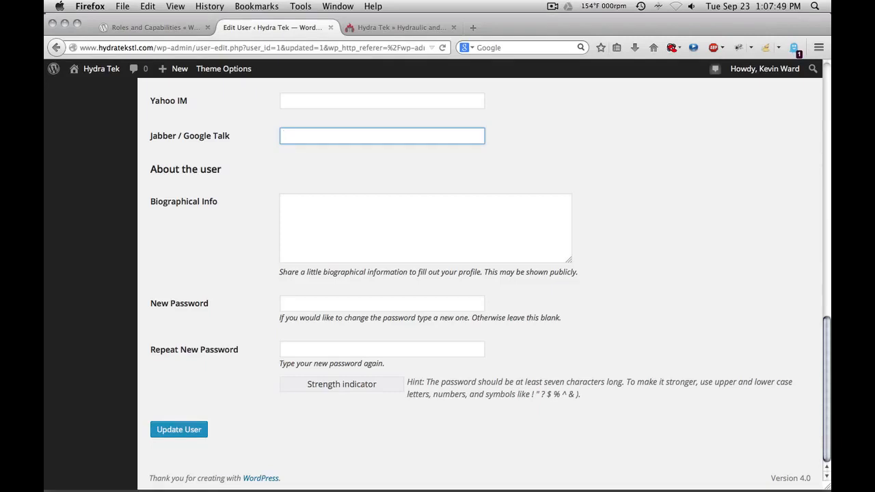
pyautogui.press('Return')
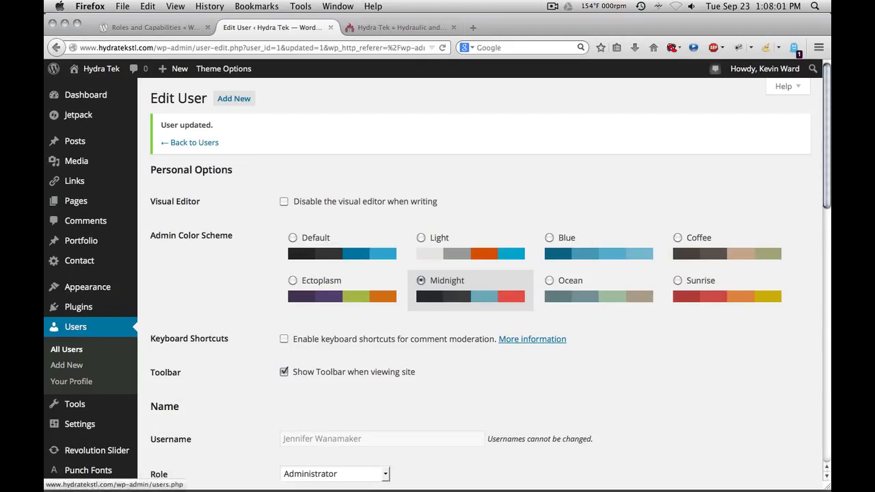
pyautogui.click(75, 327)
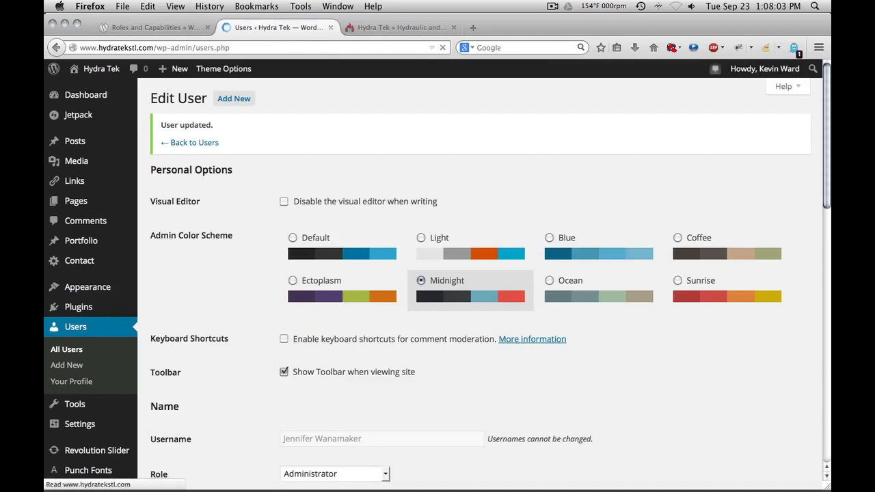